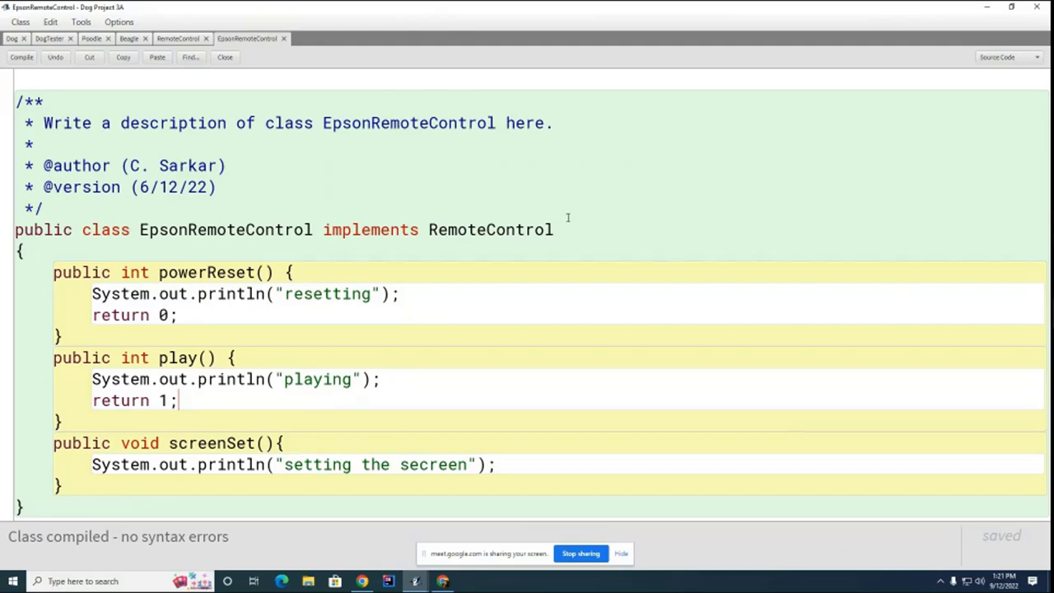
- Minimize the BlueJ EpsonRemoteControl editor and the Dog Project 3A project window
click(986, 10)
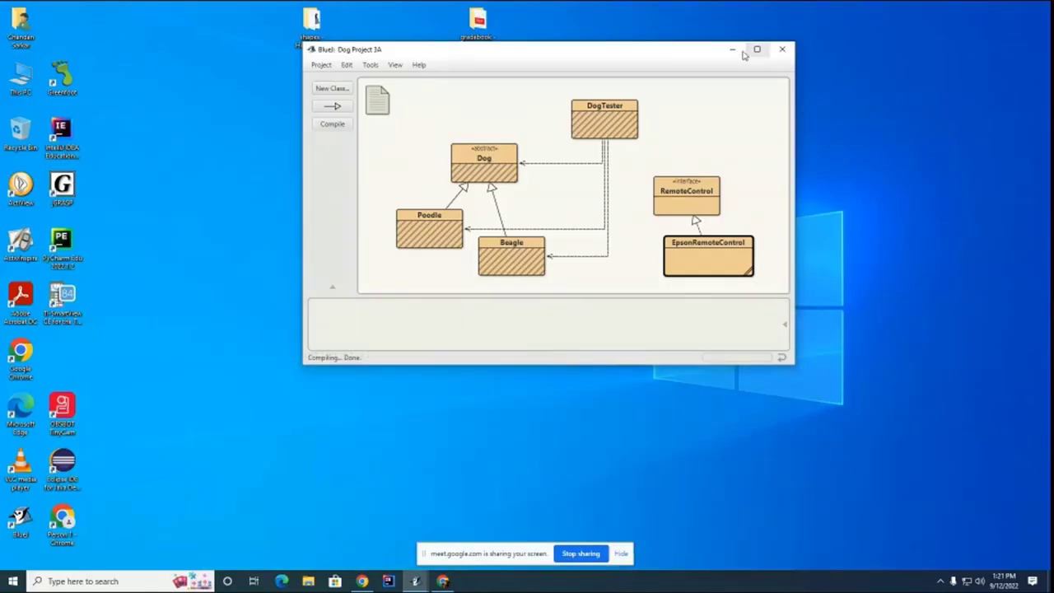
click(733, 49)
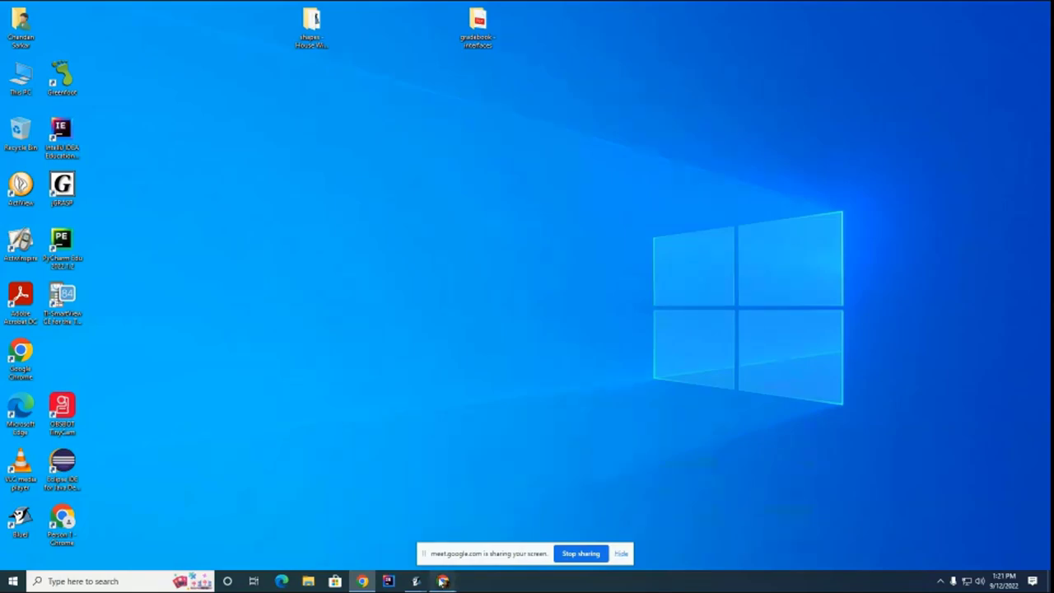
- Bring up the browser, go to Google Classroom and enter the Data Structures class
click(443, 581)
click(364, 12)
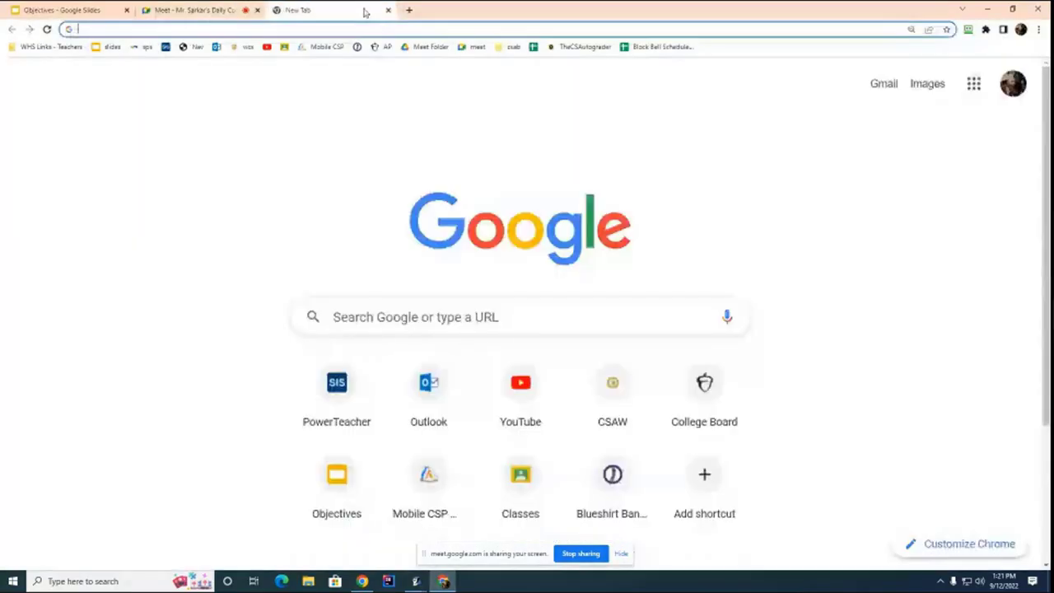
click(284, 47)
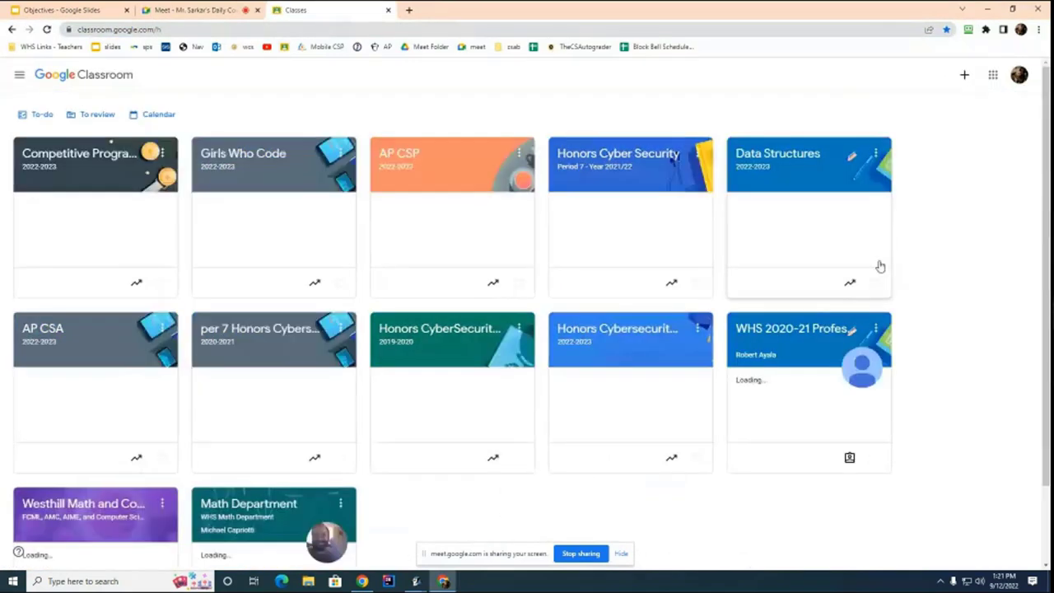
click(762, 165)
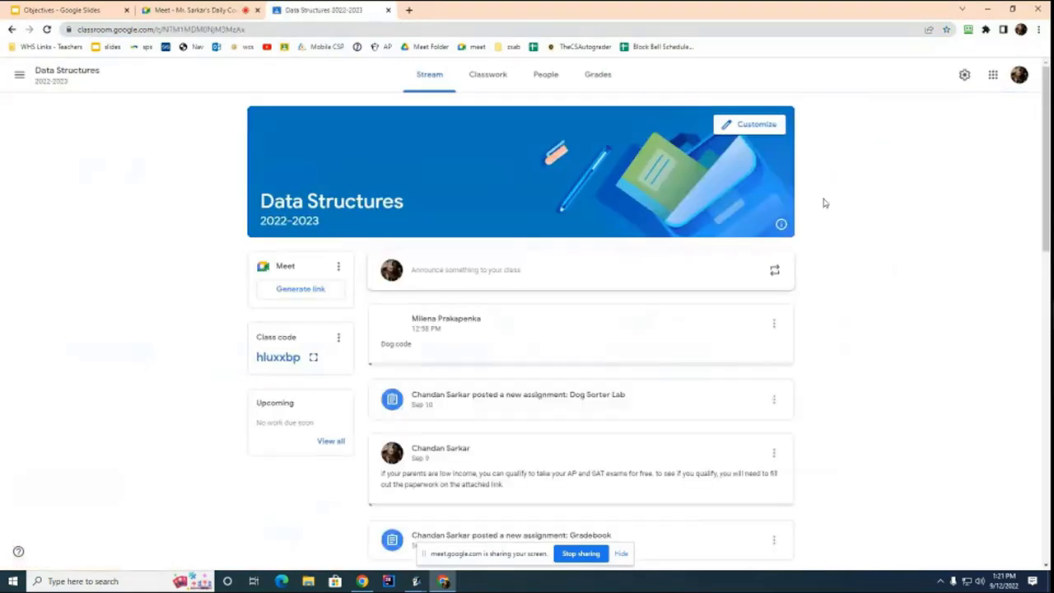
- In Classwork, open the Gradebook assignment and view its Instructions
click(500, 94)
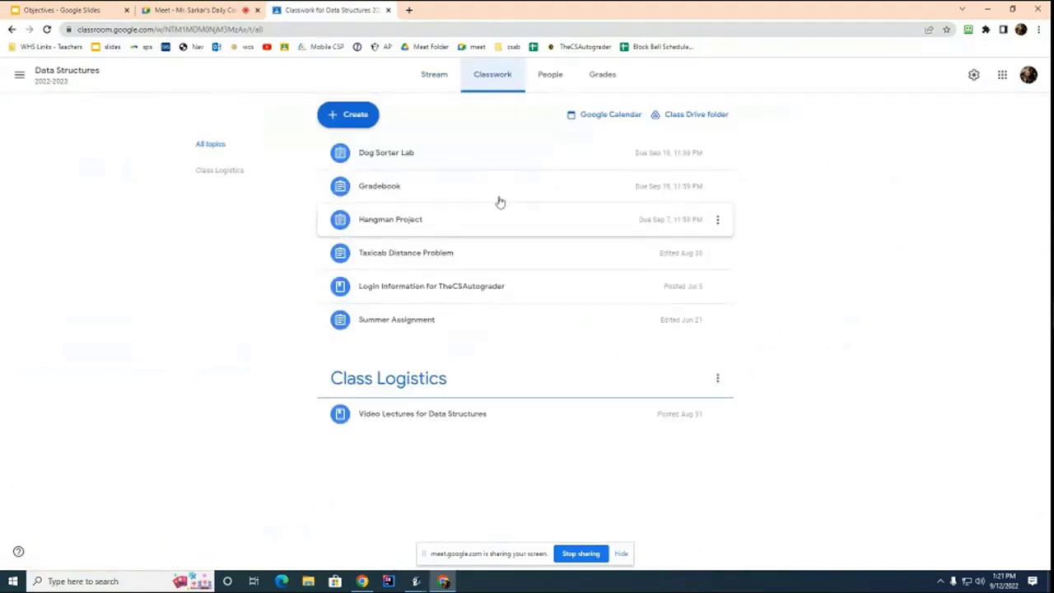
click(394, 188)
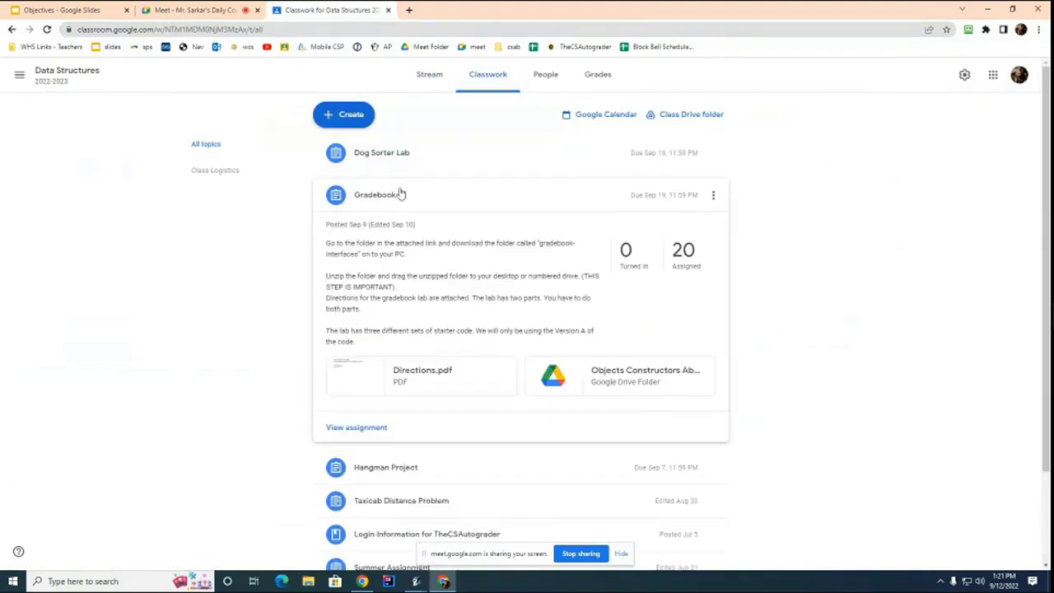
click(358, 429)
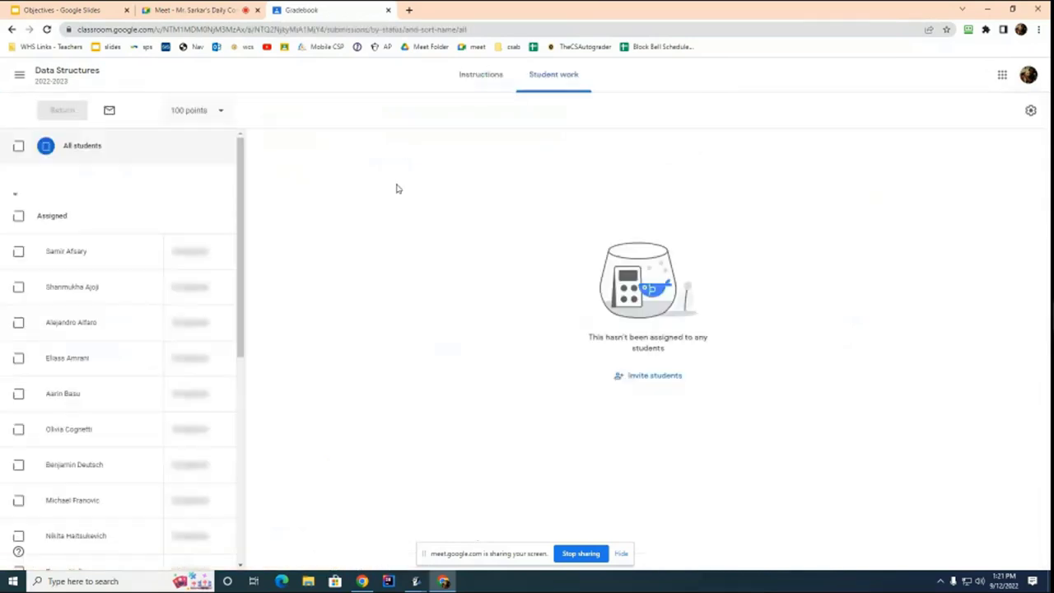
click(479, 76)
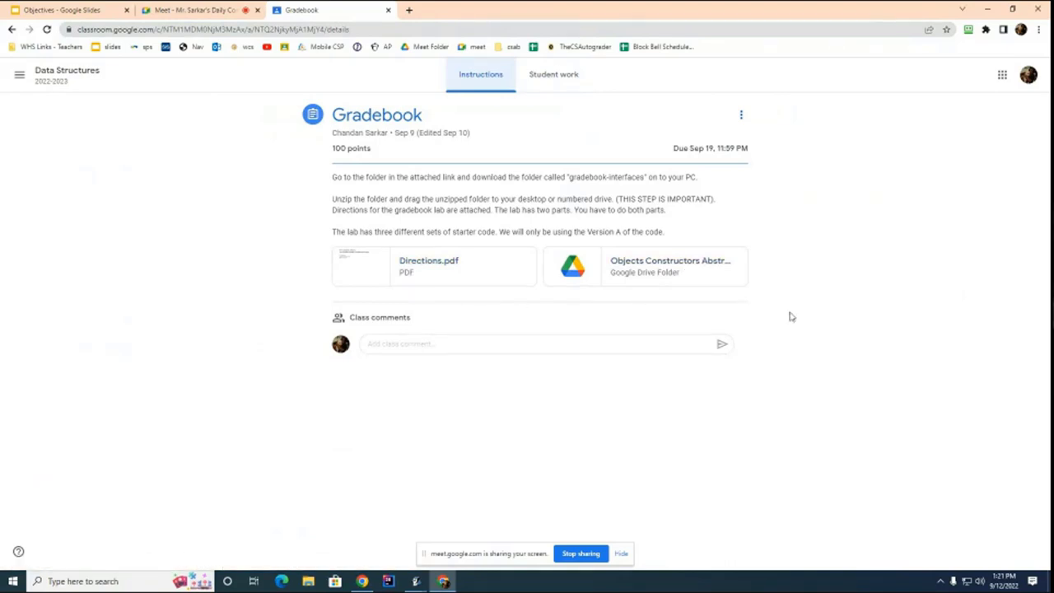
- Open the attached Drive projects folder and download the gradebook - interfaces folder
click(678, 272)
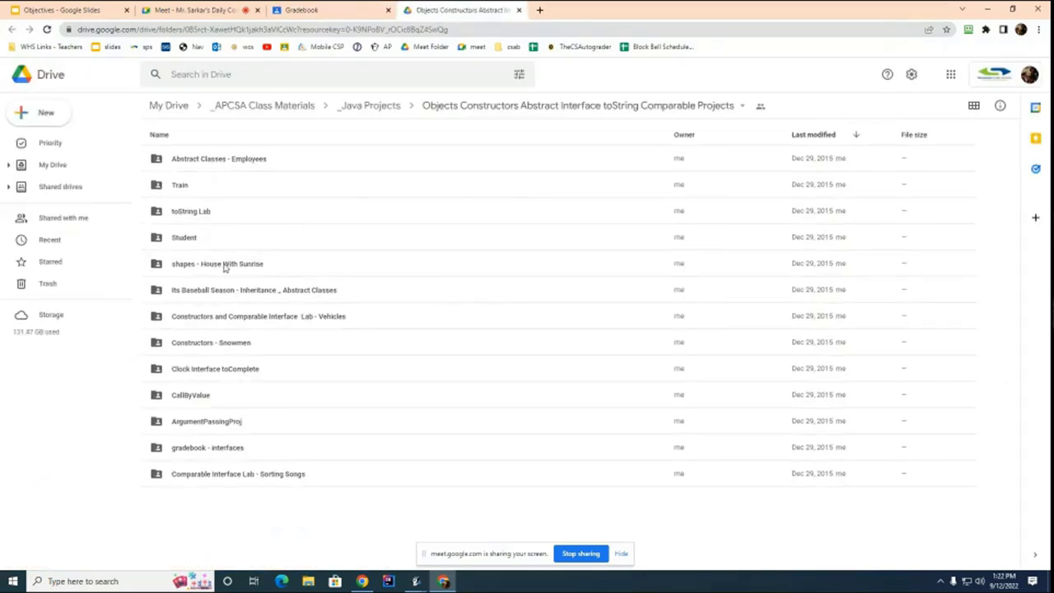
click(200, 453)
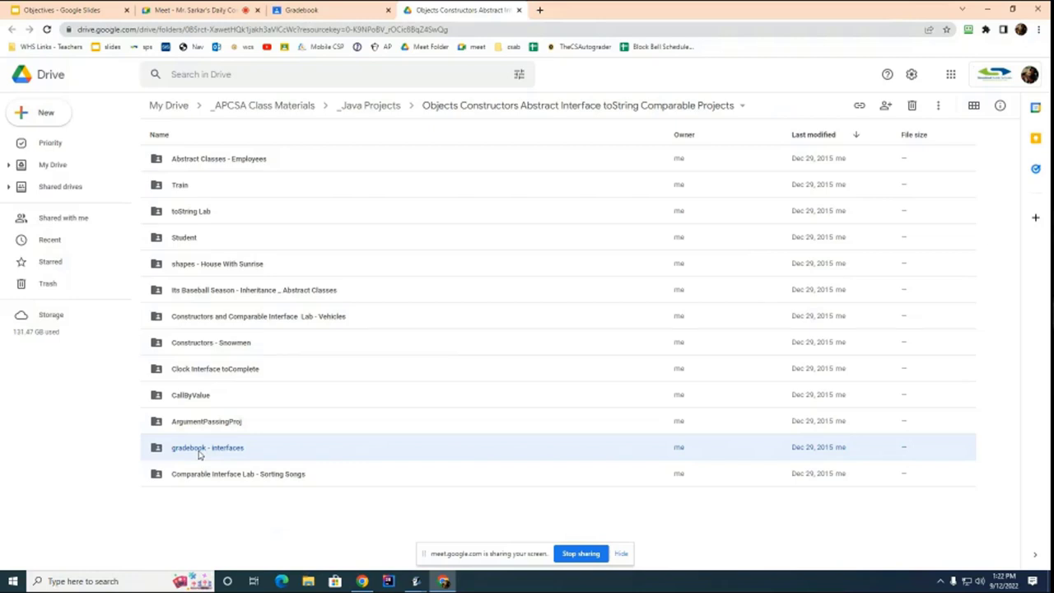
right_click(199, 453)
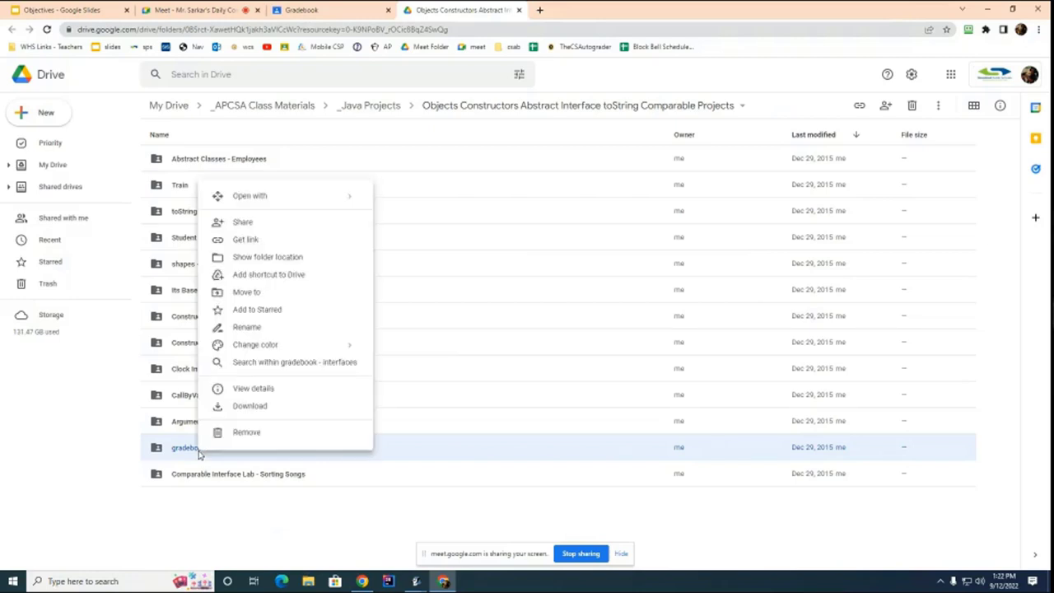
click(249, 406)
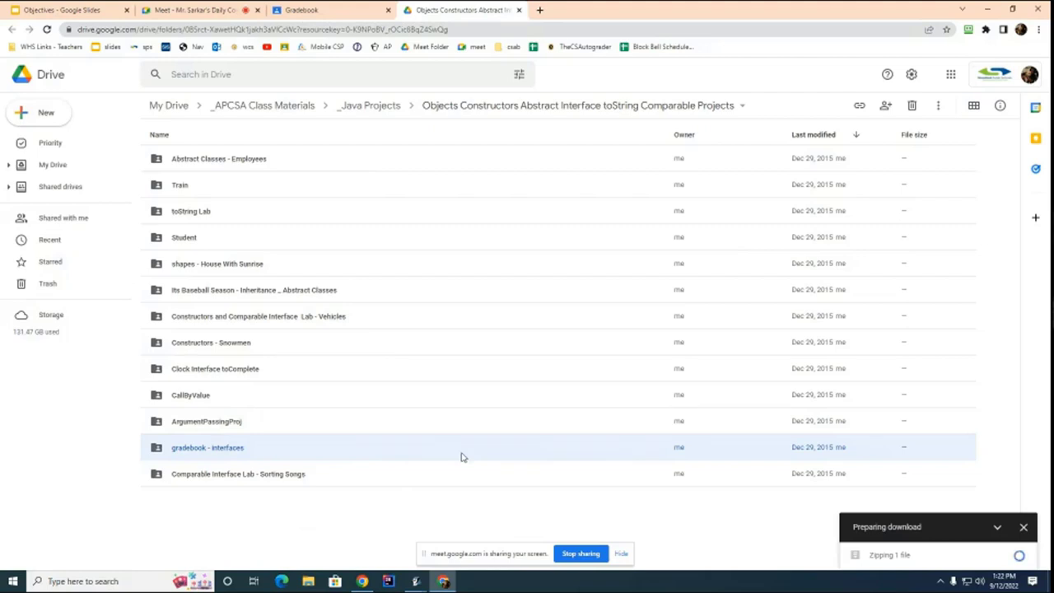
- Hide the screen-sharing notice while the gradebook zip finishes downloading
click(623, 554)
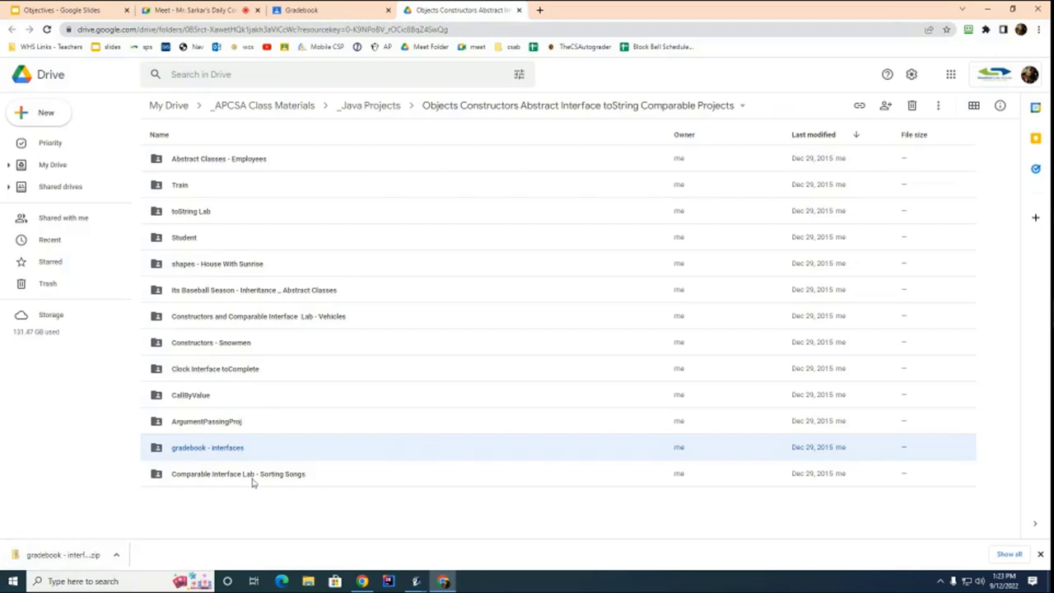
- Show the downloaded gradebook zip in its folder and minimize the browser
click(116, 558)
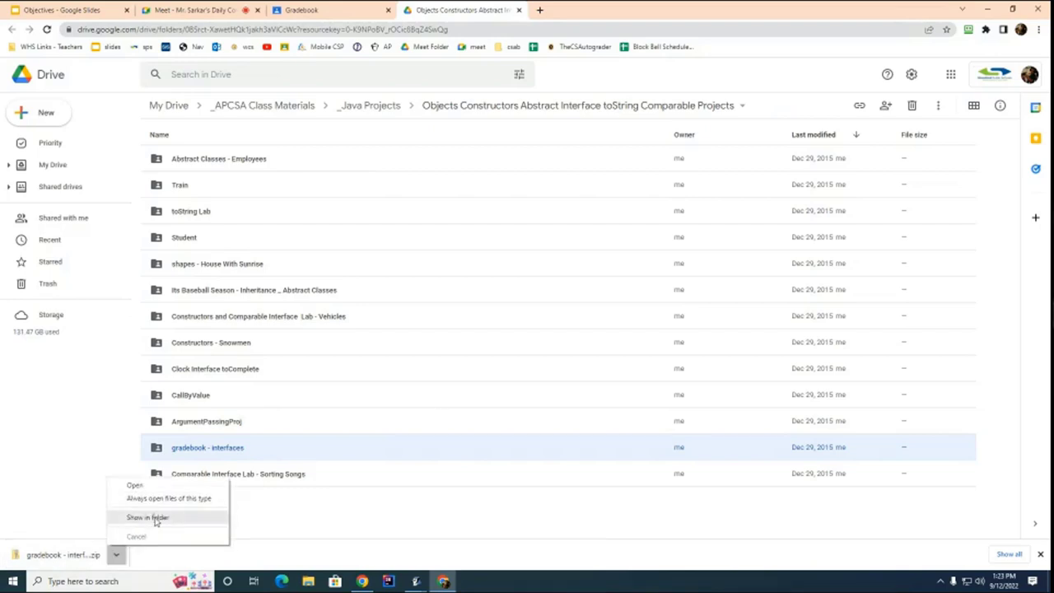
click(160, 514)
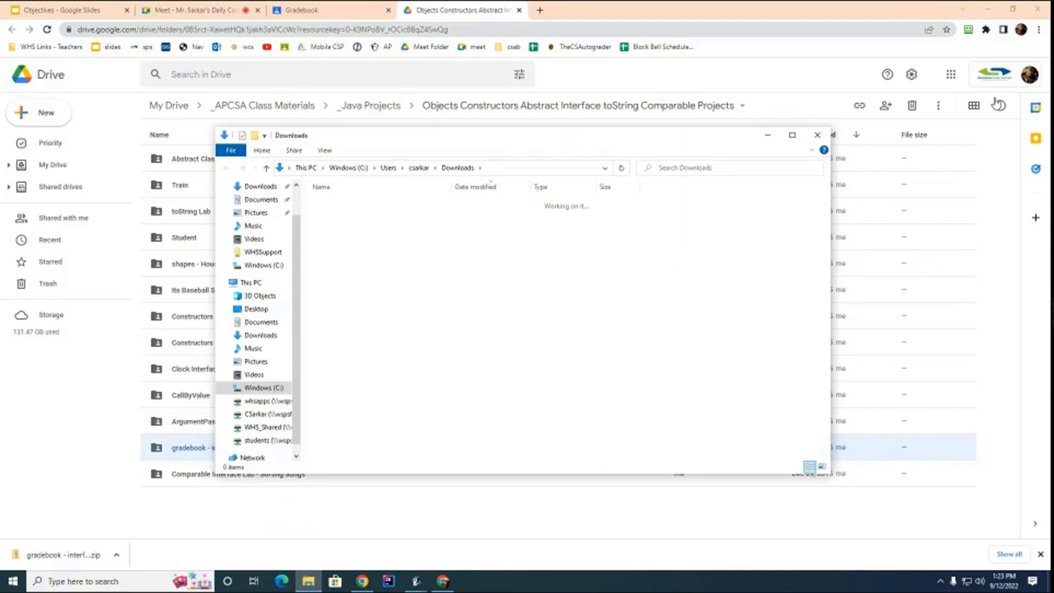
click(992, 13)
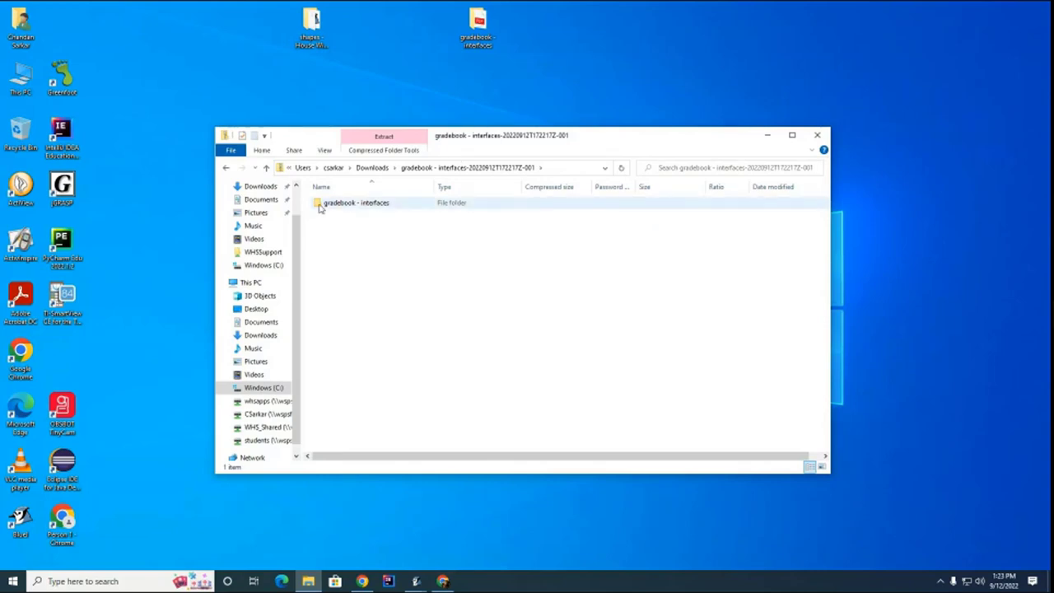
- Copy gradebook - interfaces onto the Desktop, replacing existing files, and close the zip window
drag(320, 207, 667, 90)
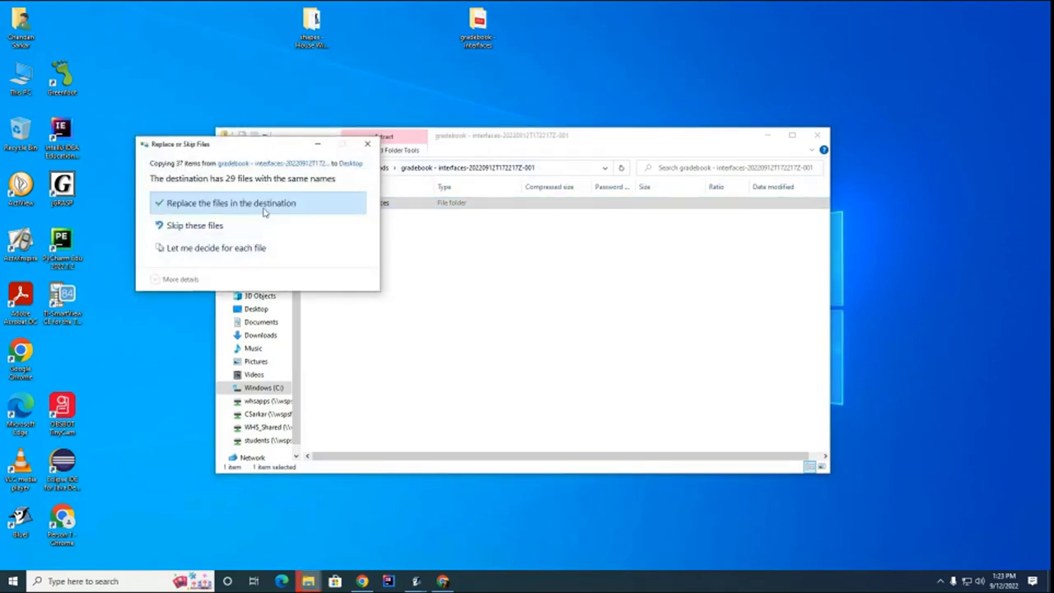
click(265, 206)
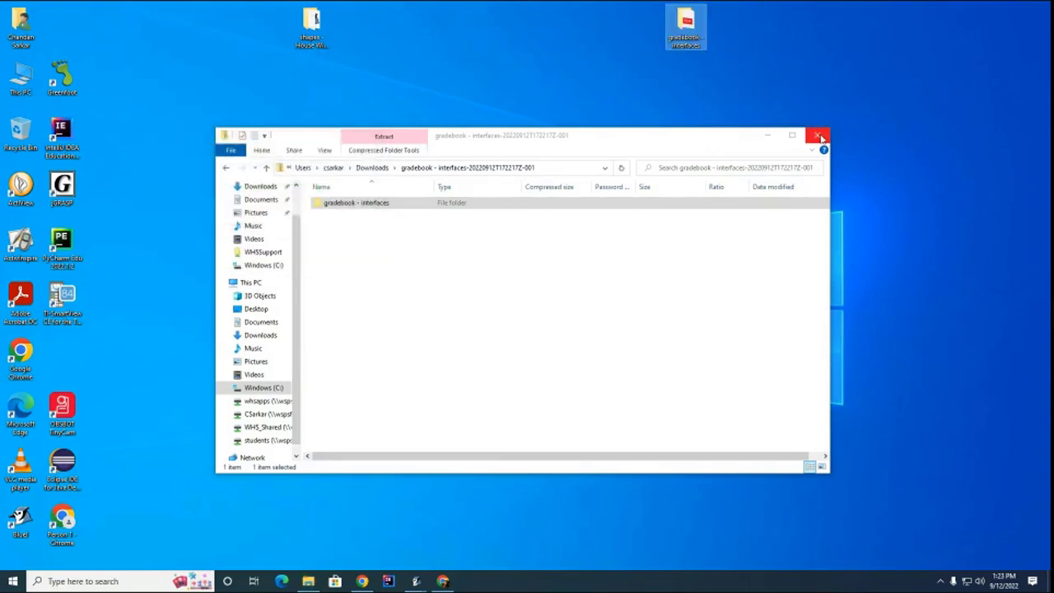
click(819, 136)
drag(685, 27, 442, 183)
- Open gradebook - interfaces from the Desktop, then its Part 2 Code for Students folder
double_click(437, 191)
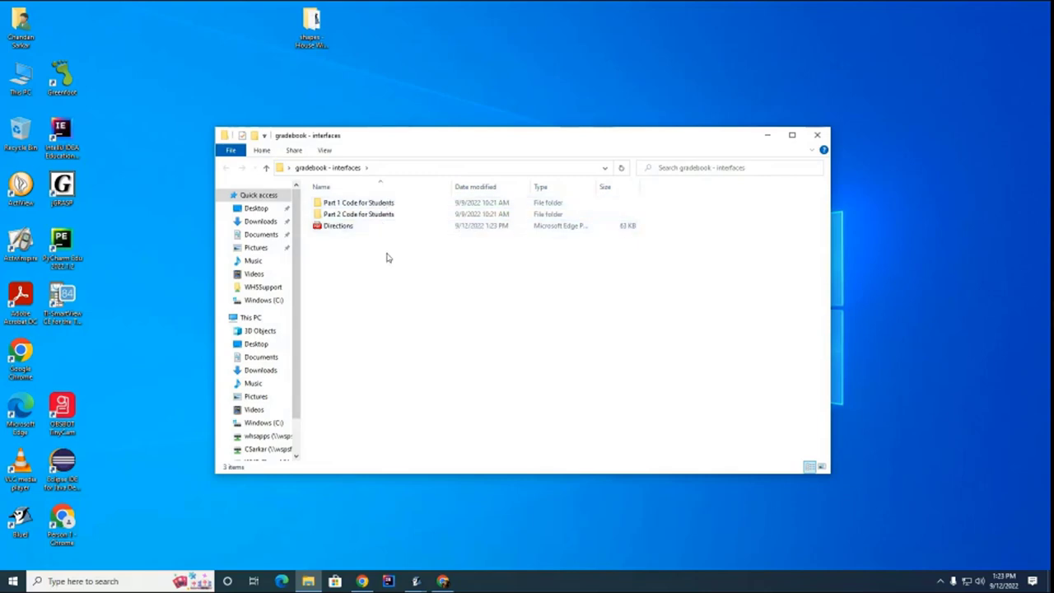
click(367, 216)
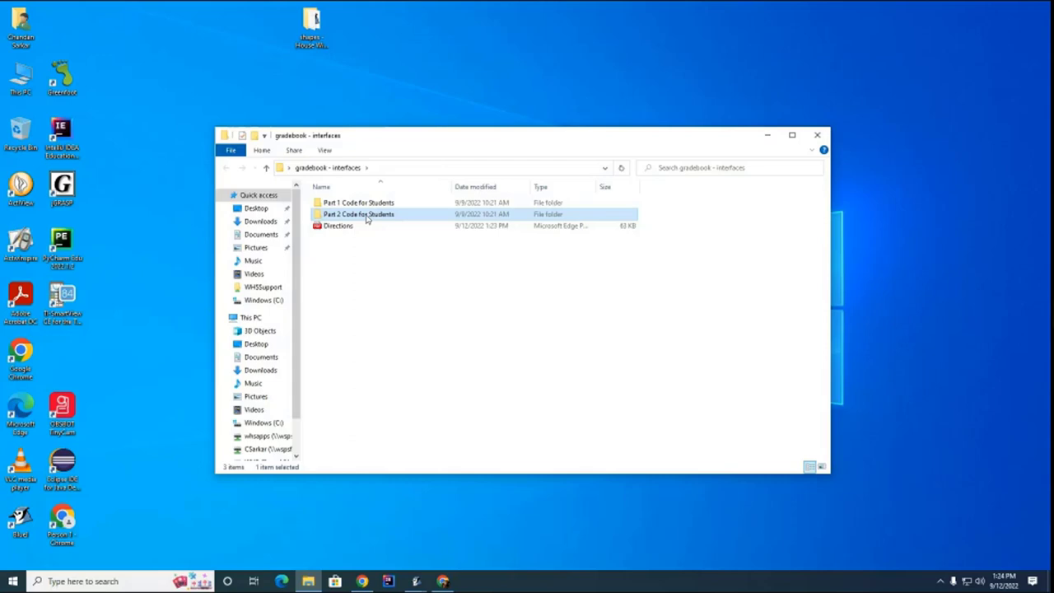
double_click(368, 216)
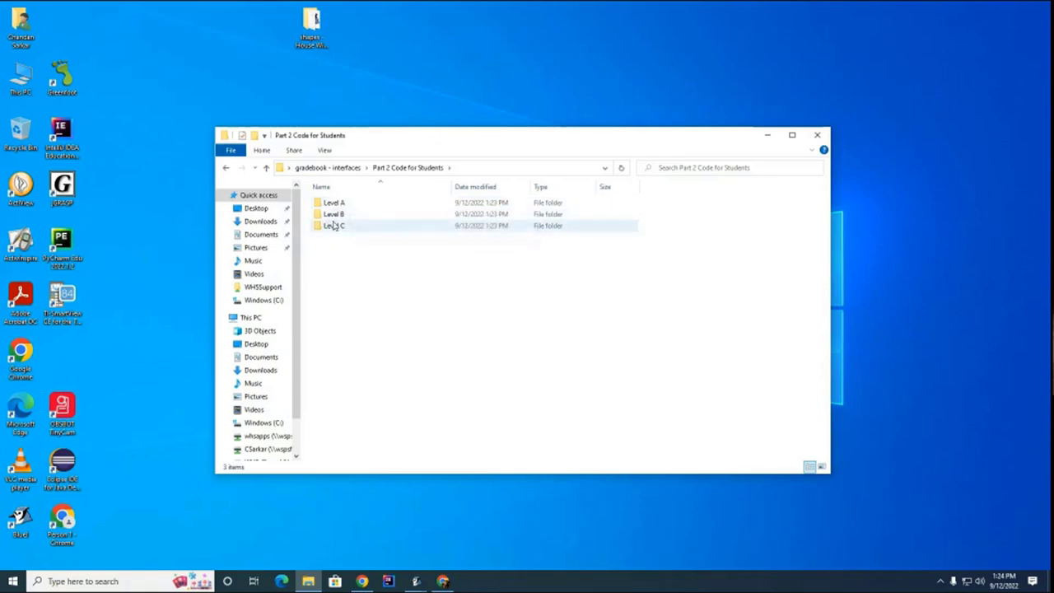
- Look inside Part 1 Code for Students, then return to the gradebook - interfaces folder
click(324, 170)
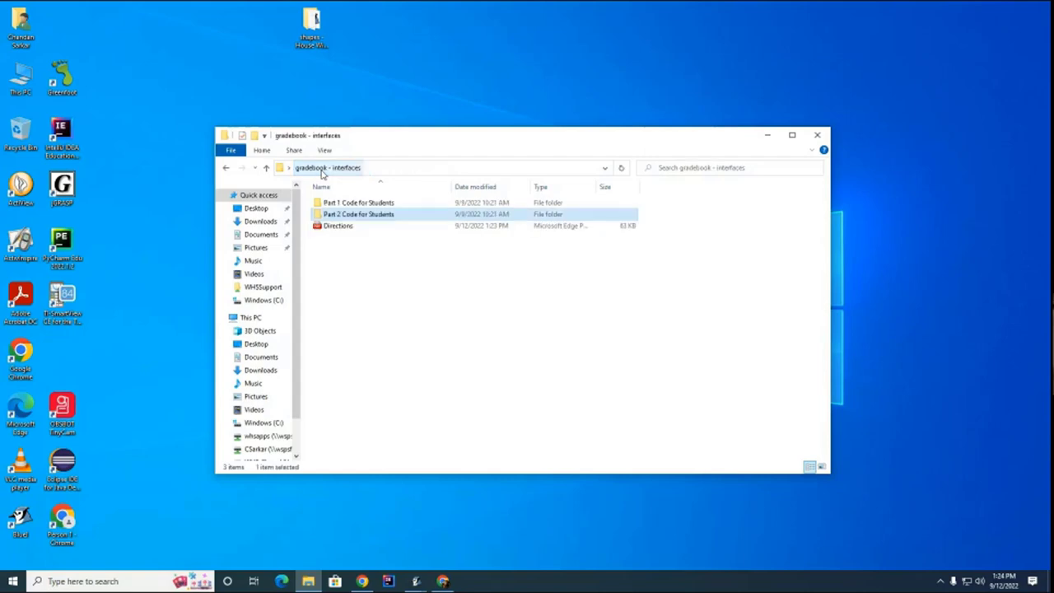
double_click(371, 205)
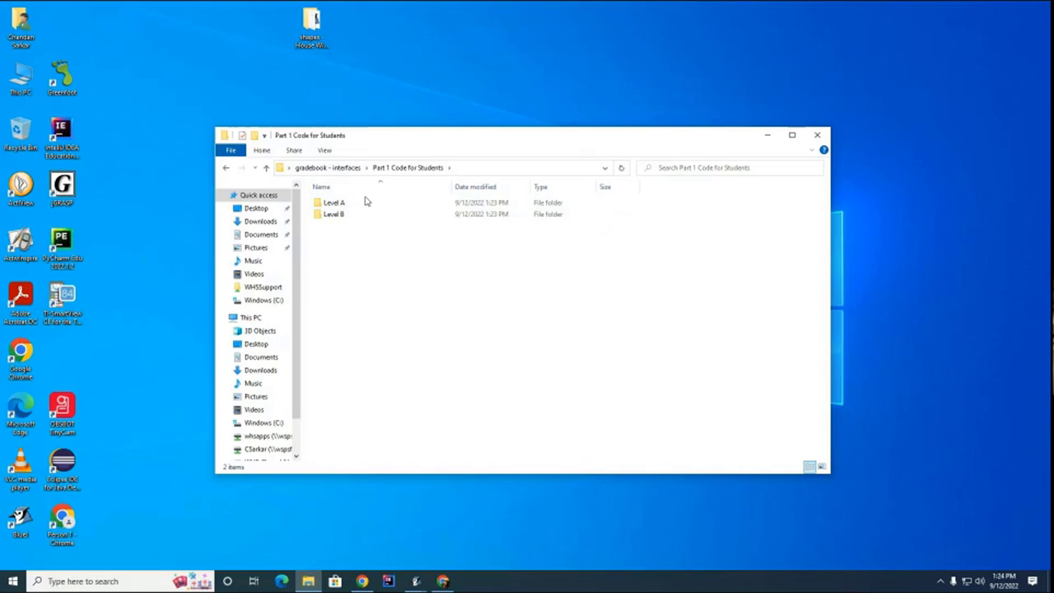
click(329, 168)
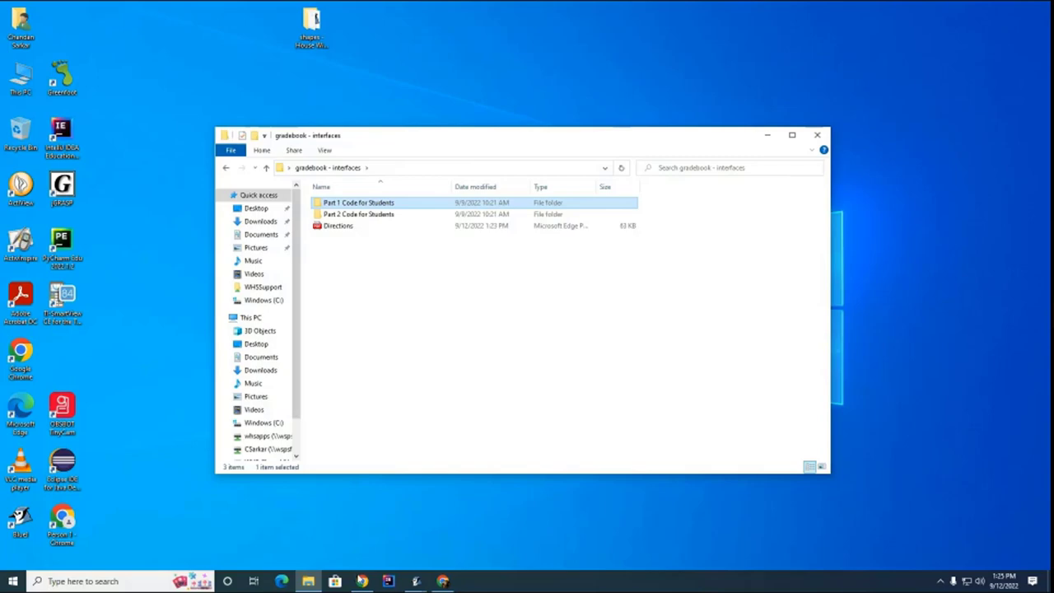
- In the Objectives deck, insert a new blank slide after the burger slide
click(360, 581)
click(443, 582)
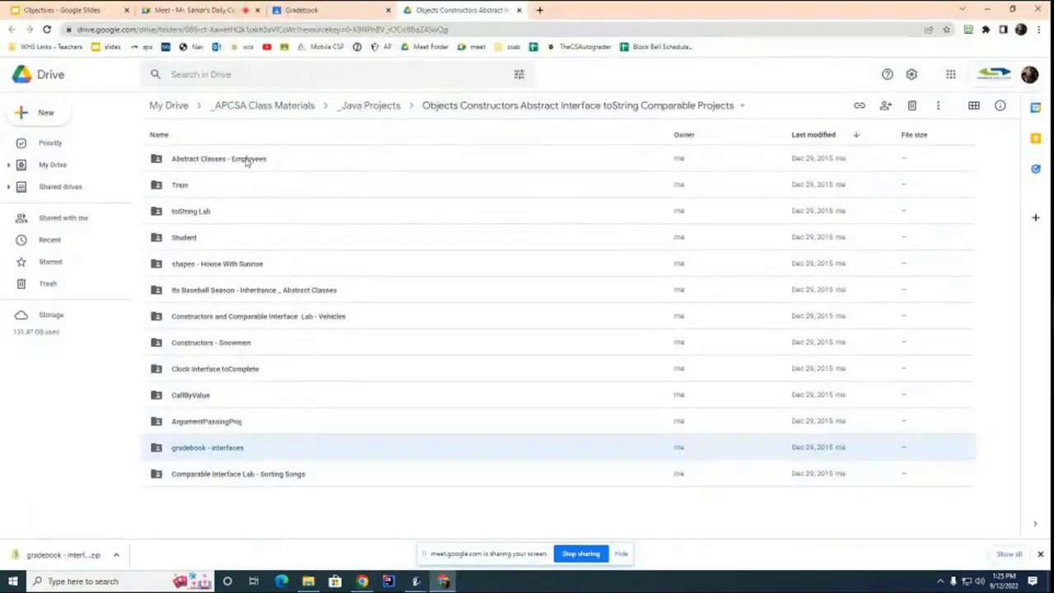
click(76, 10)
scroll(72, 387, down, 3)
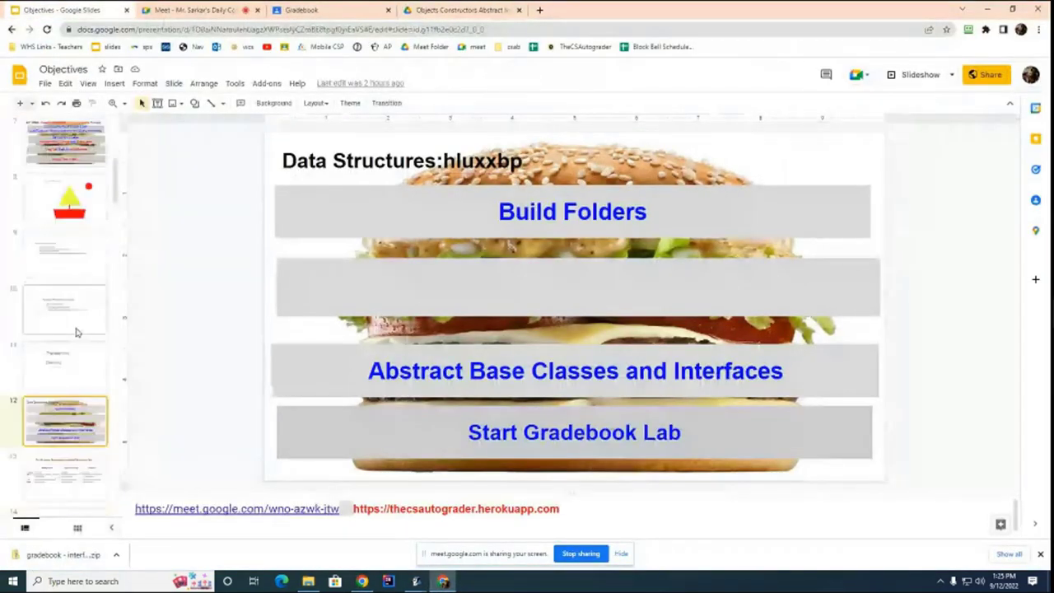
click(71, 410)
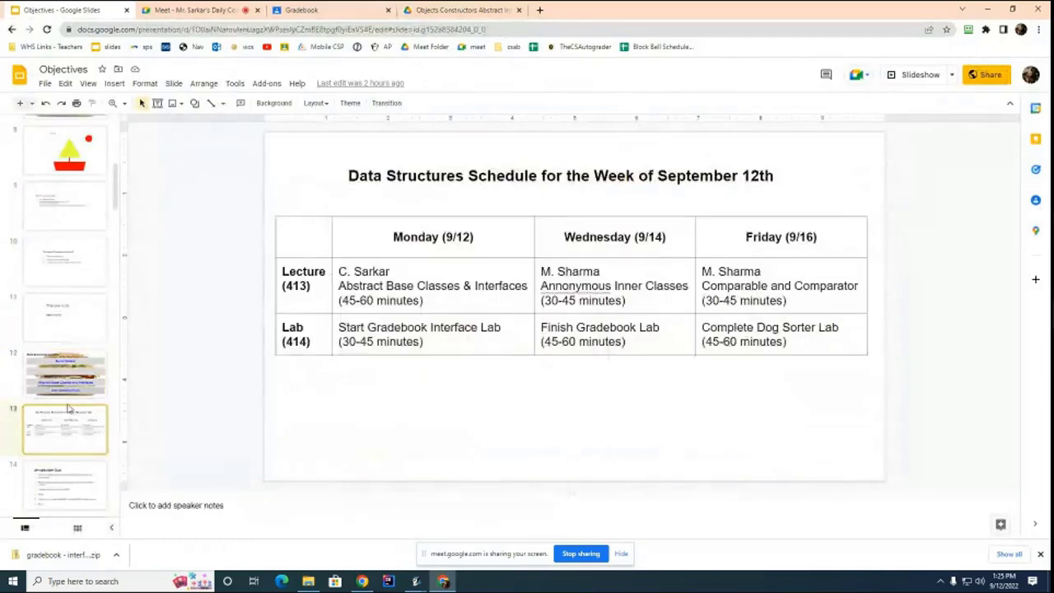
key(Up)
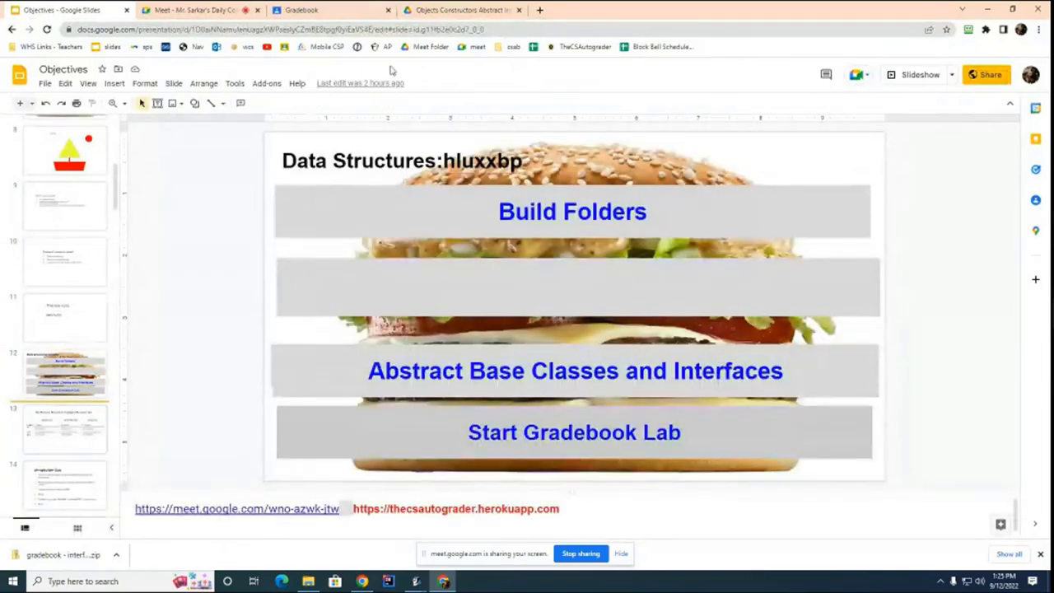
click(174, 84)
click(198, 105)
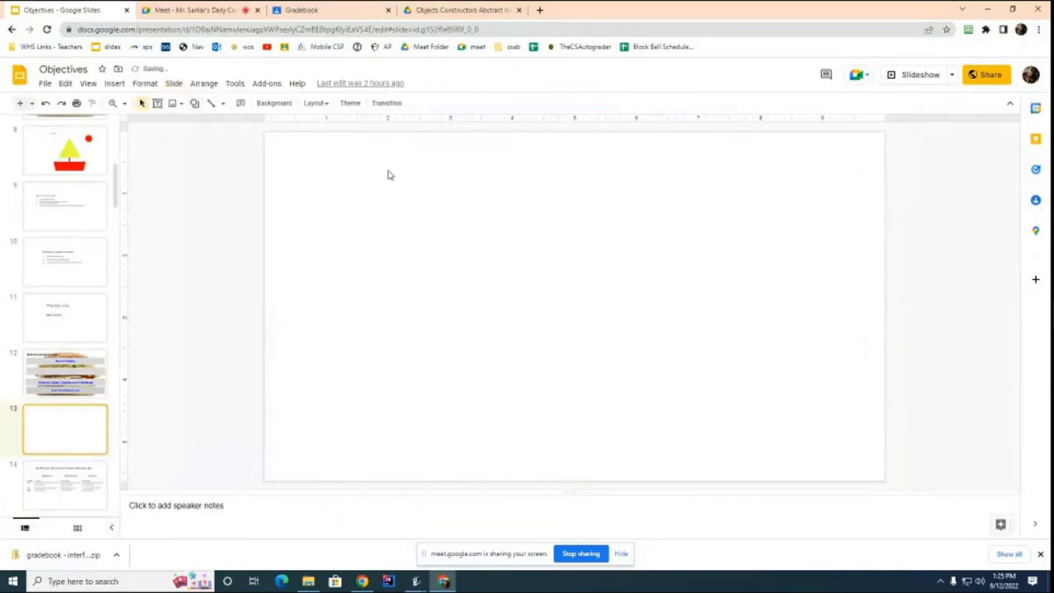
- Add a text box with 'Total Points Gradebook' and 'Test: 90, 100, 45, 67, 90'
click(417, 177)
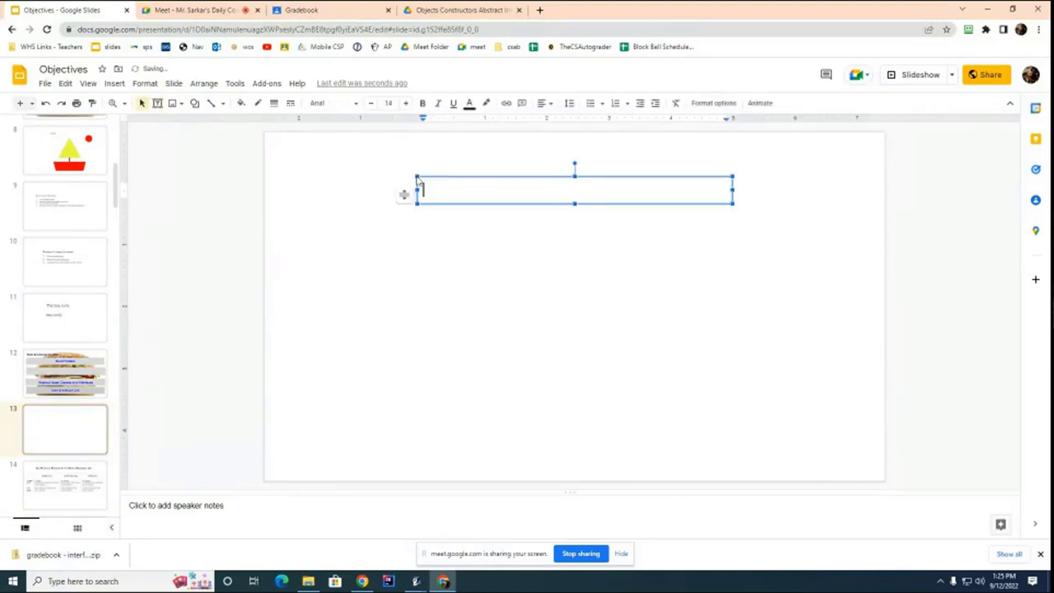
text(Total Points)
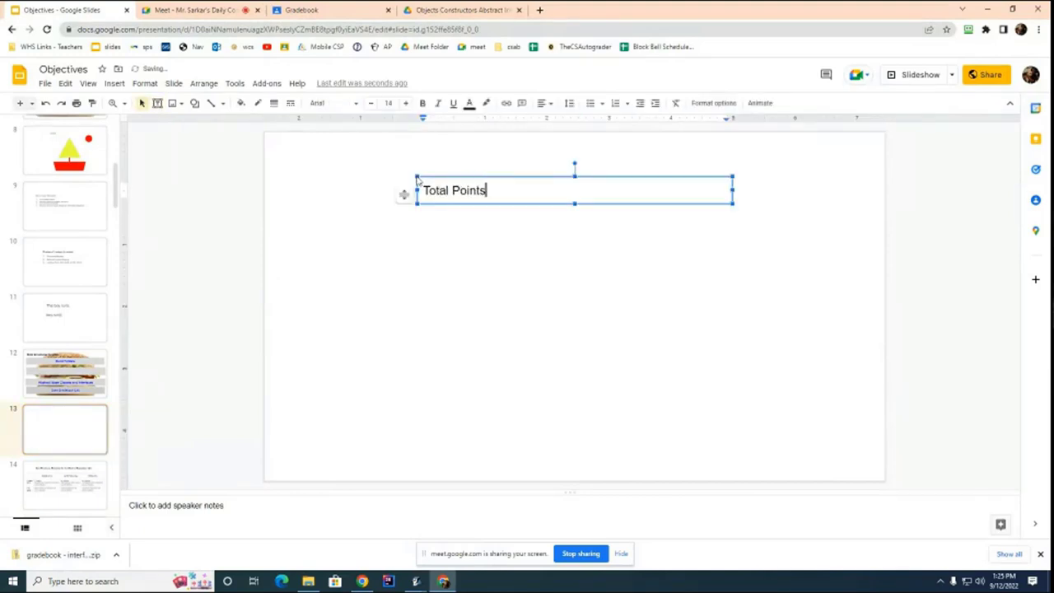
text( Gradebook)
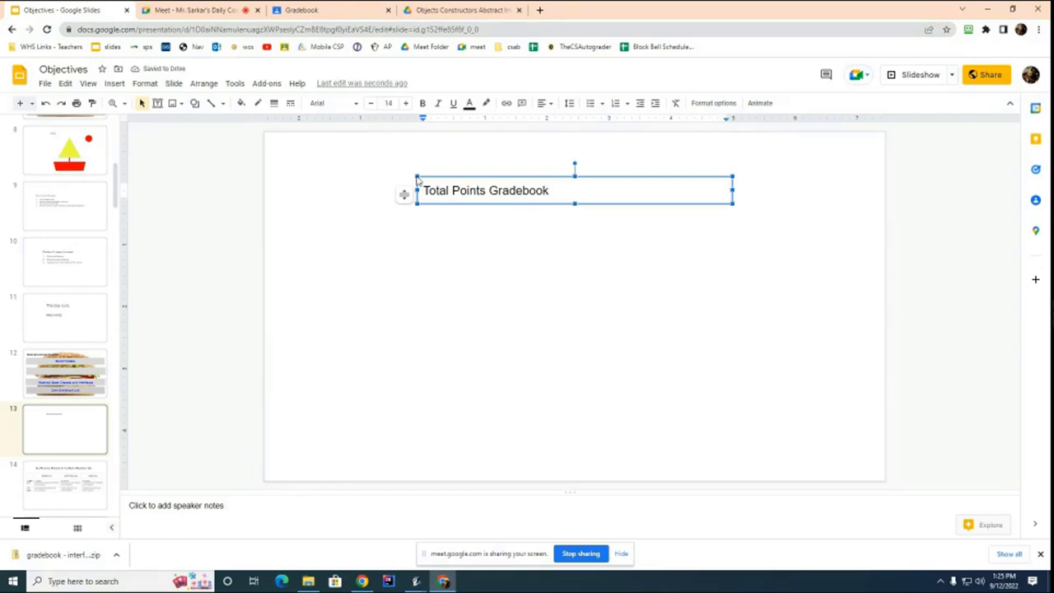
key(Return)
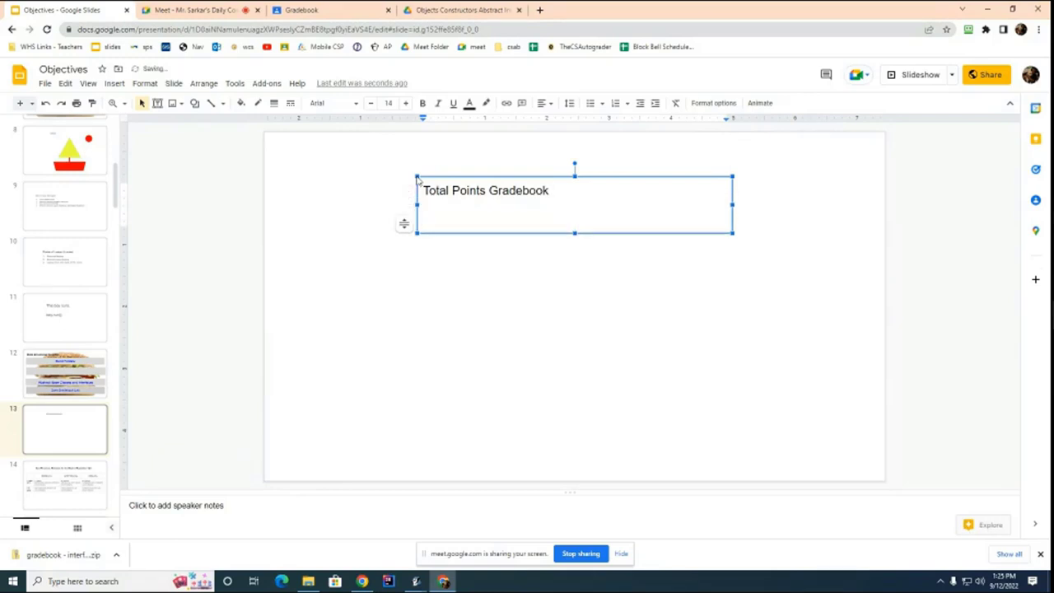
text(Test: 90, 100, 45, 67, 90)
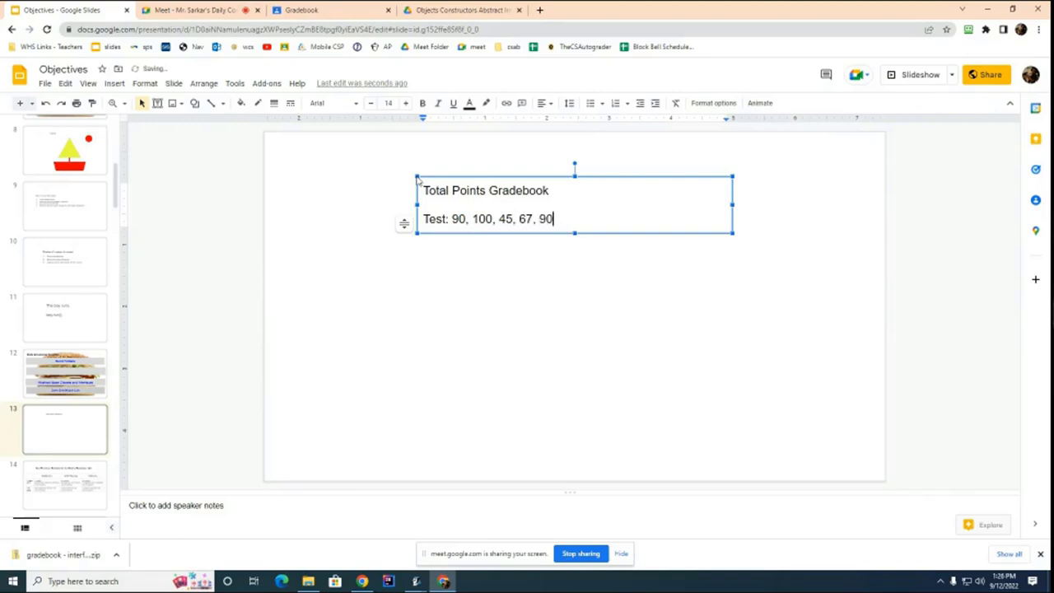
- Add the line 'Quiz: 7, 5, 9, 9, 10' and begin the HW line
key(Return)
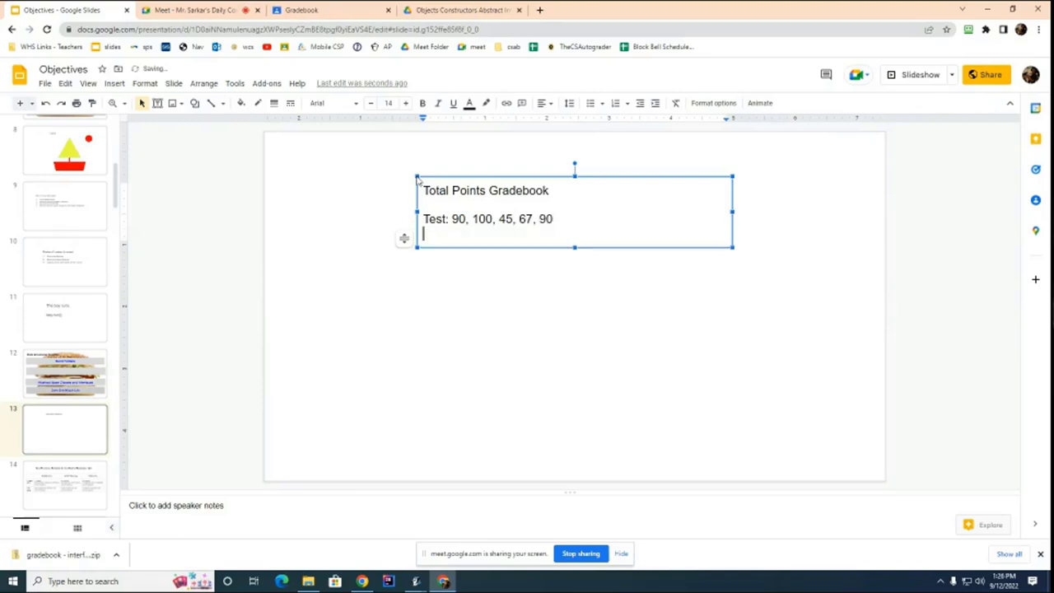
text(Quiz: 7, 5, 9, 9)
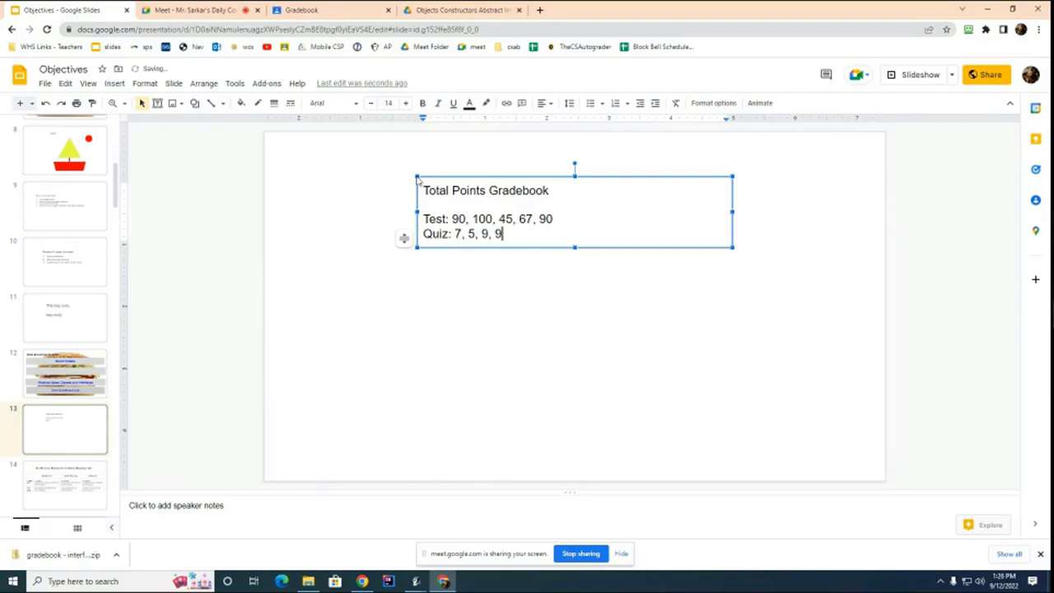
text(, 20)
key(BackSpace)
key(BackSpace)
text(10)
key(Return)
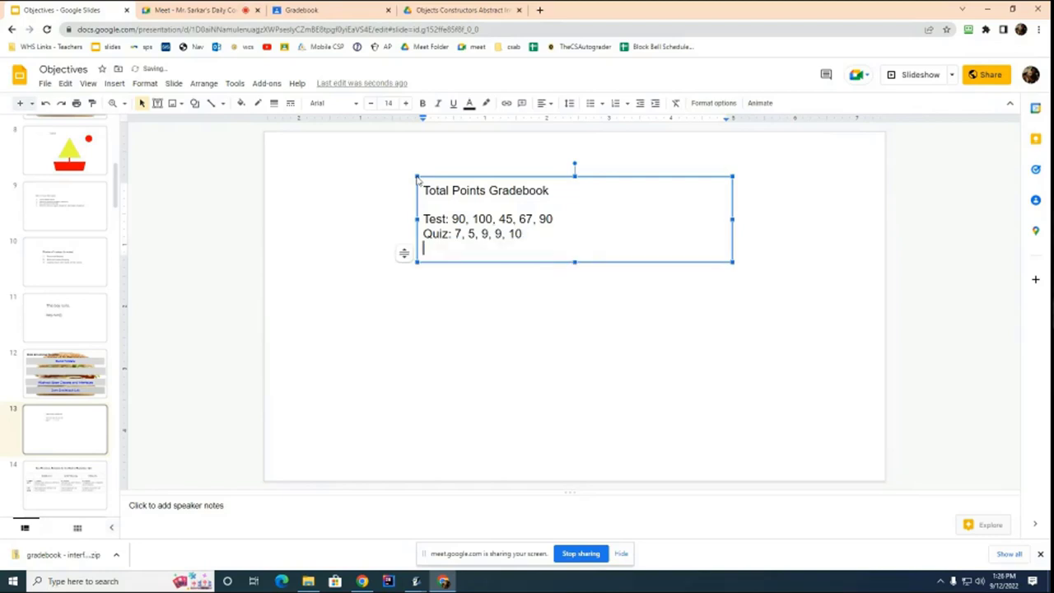
text(HW: 9, 10, 10, 10)
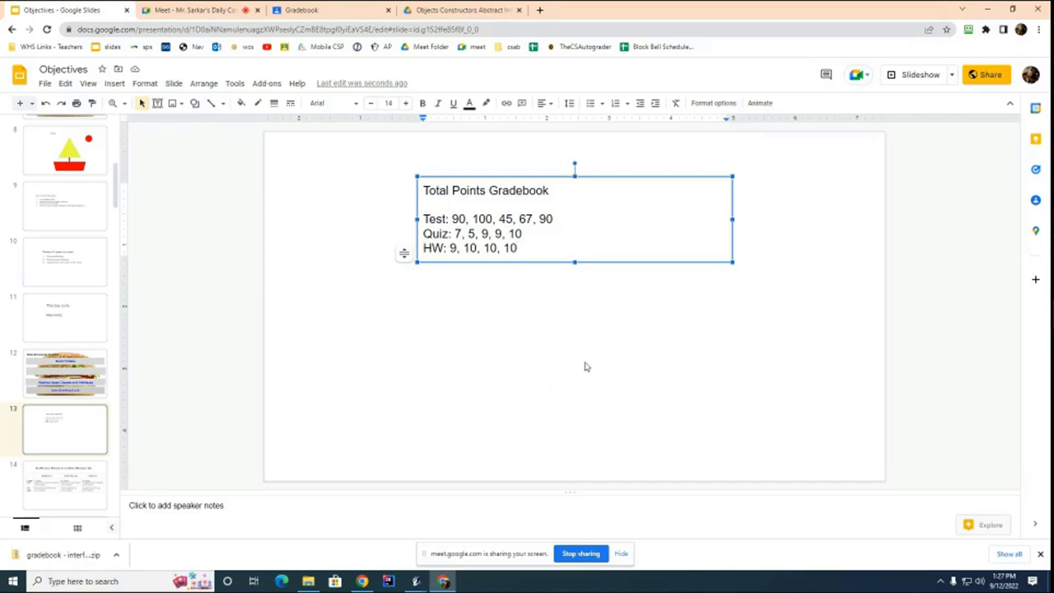
- After a blank line, type the heading 'Categorical Grade Book'
key(Return)
key(Return)
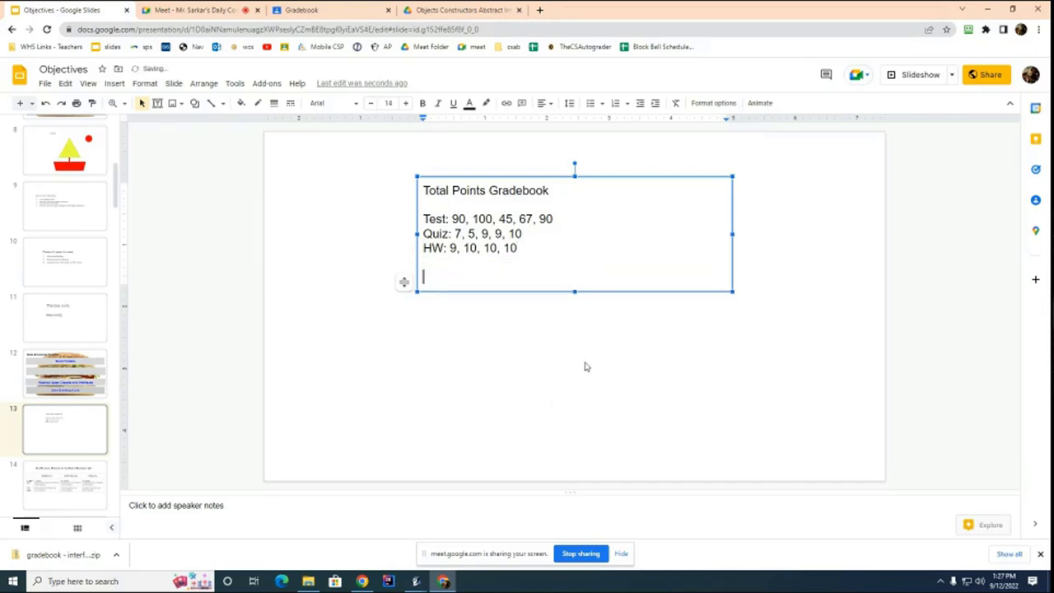
text(Categorical G)
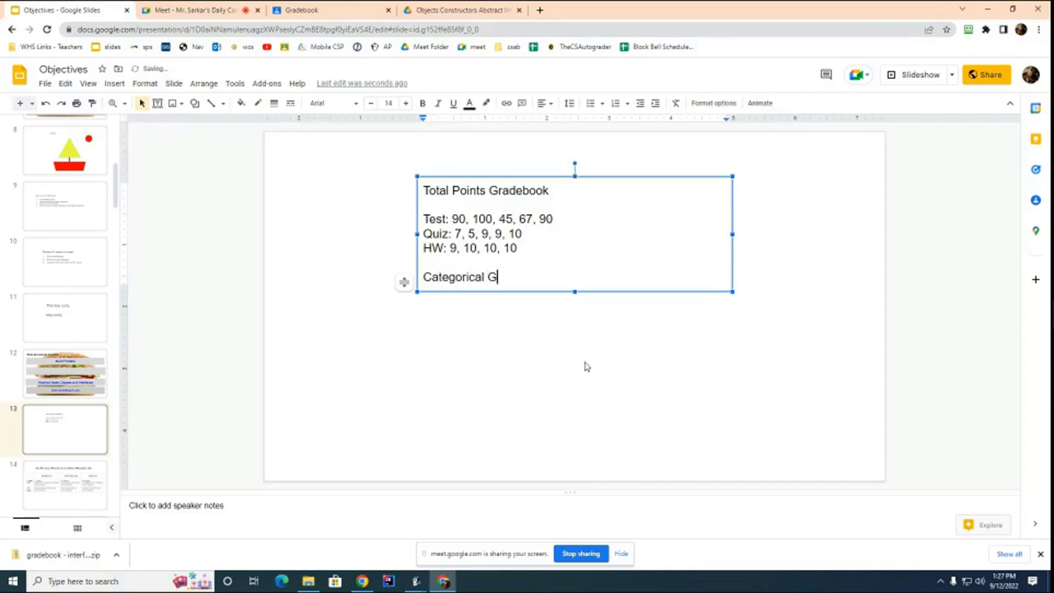
text(rade Book)
- Add the weights line 'Tests: 40%, Quiz: 20%, HW: 40%' below the heading
key(Return)
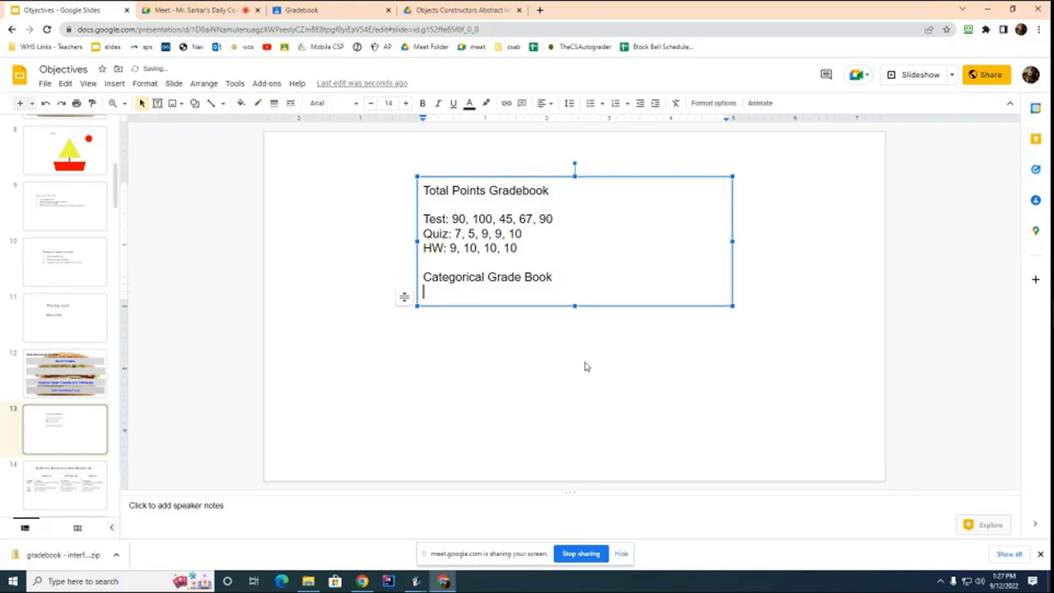
text(Tests: 40%, Quizz)
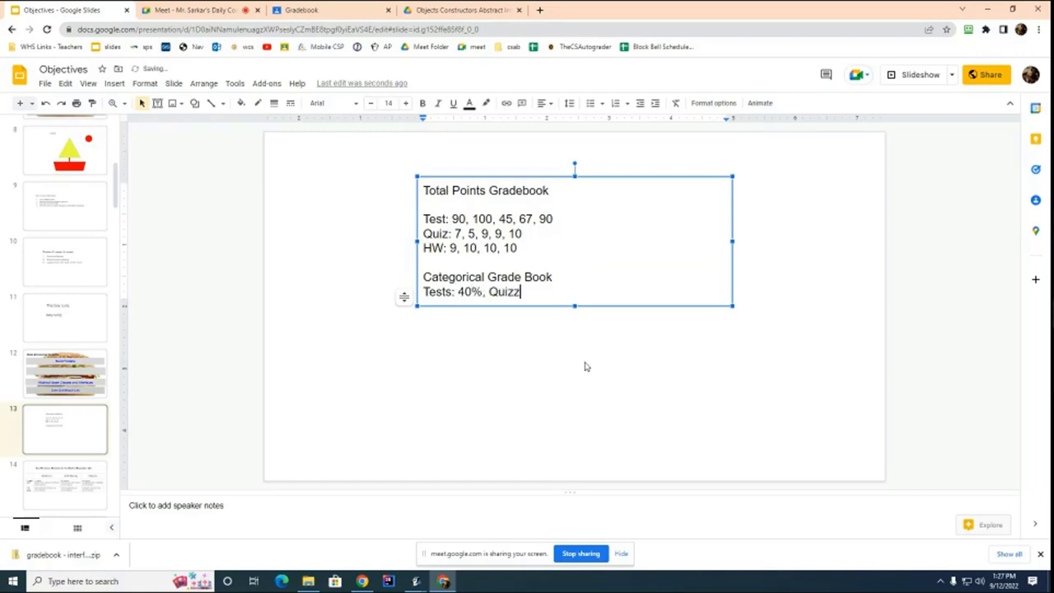
key(BackSpace)
text(: 20%, HW: 40%)
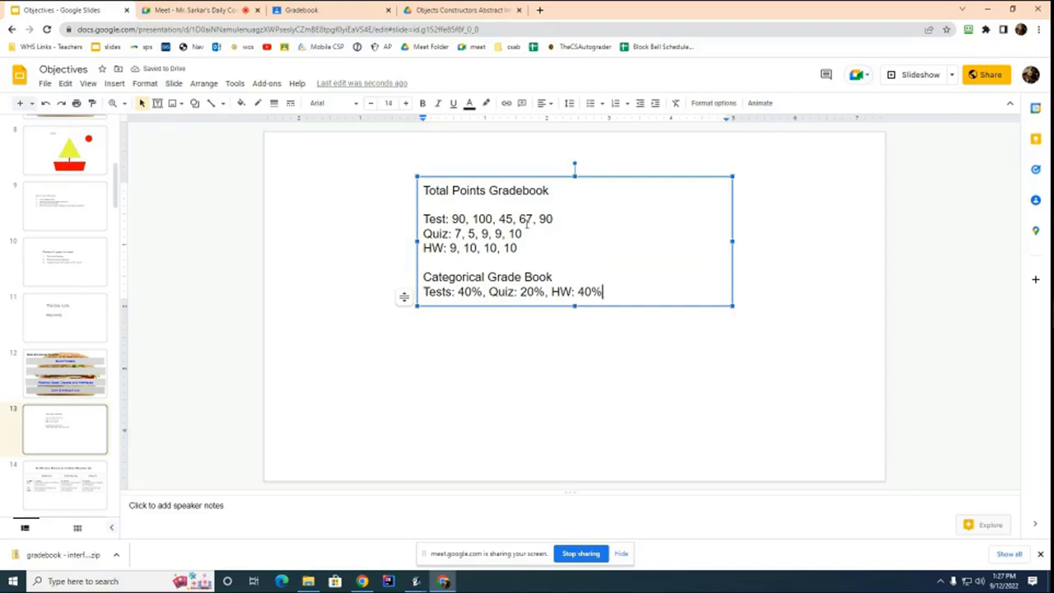
drag(452, 219, 606, 212)
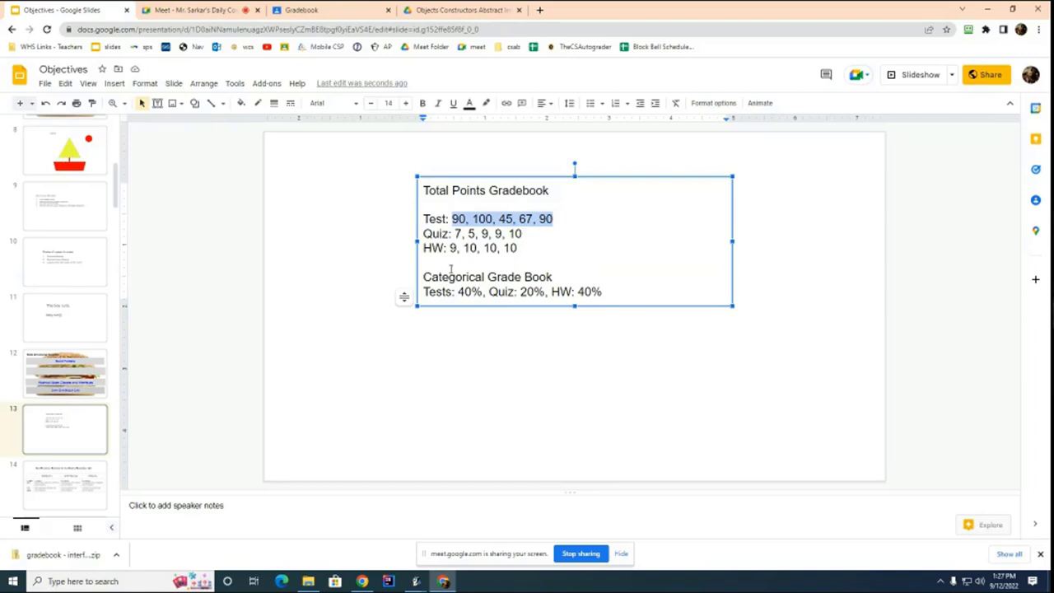
drag(456, 235, 529, 234)
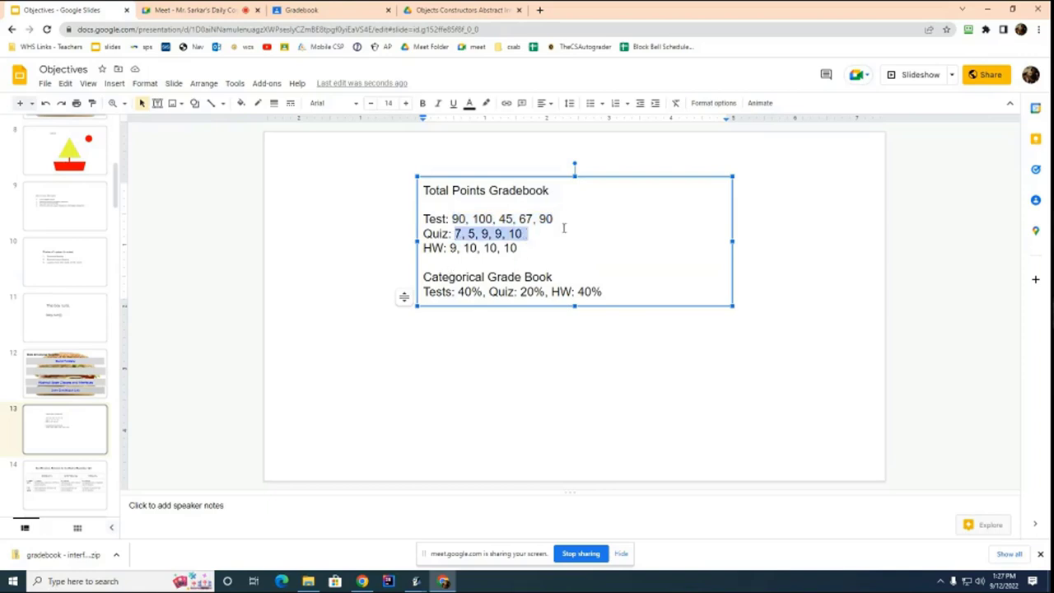
drag(450, 248, 525, 248)
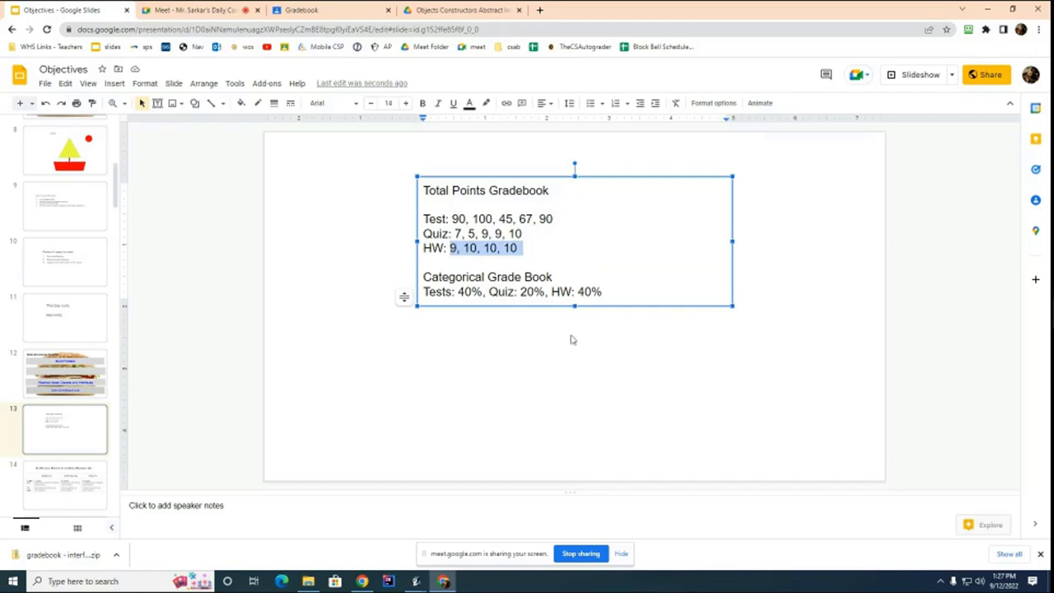
click(560, 222)
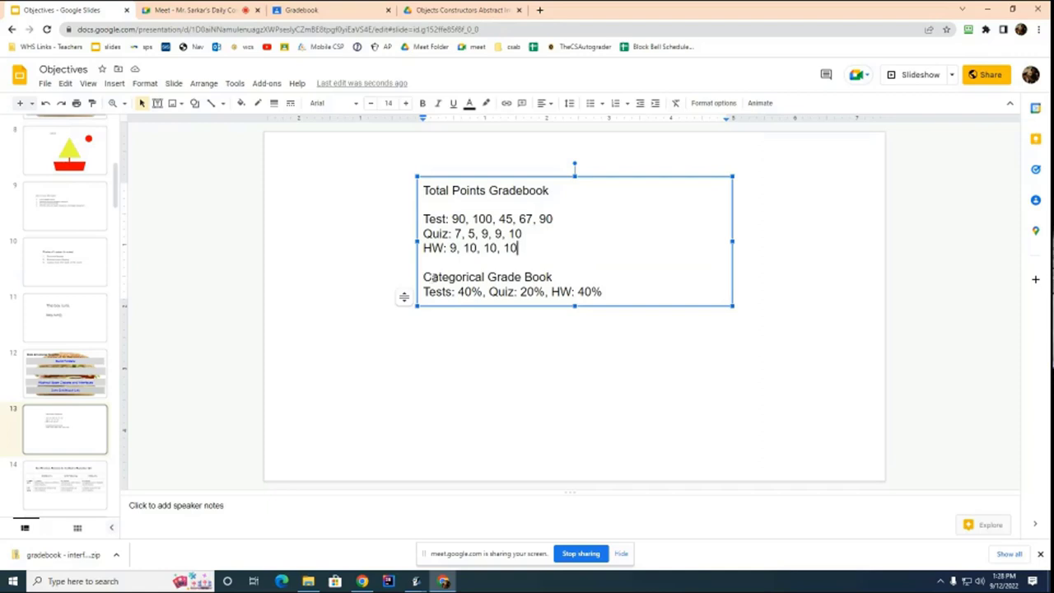
click(561, 293)
- Delete the empty line after 'Total Points Gradebook' so the Test scores follow directly
drag(563, 279, 421, 277)
click(650, 280)
drag(557, 189, 391, 190)
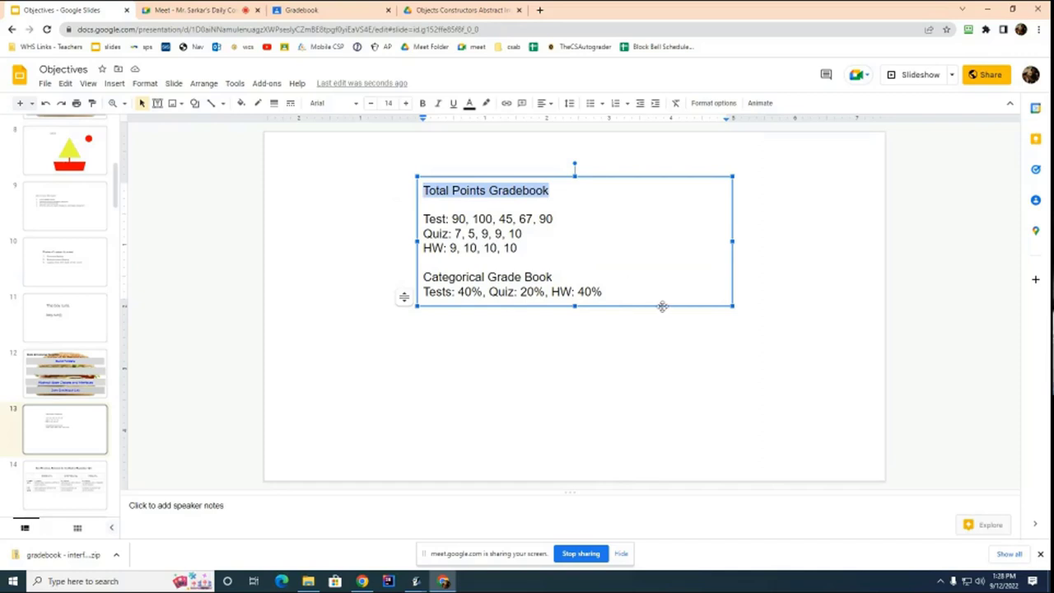
click(560, 196)
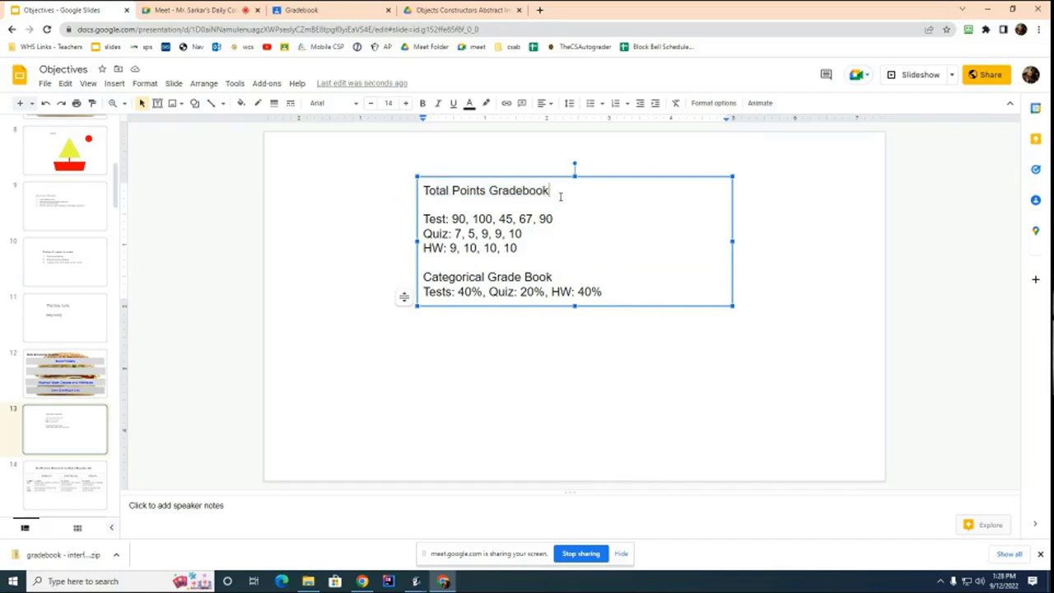
key(Delete)
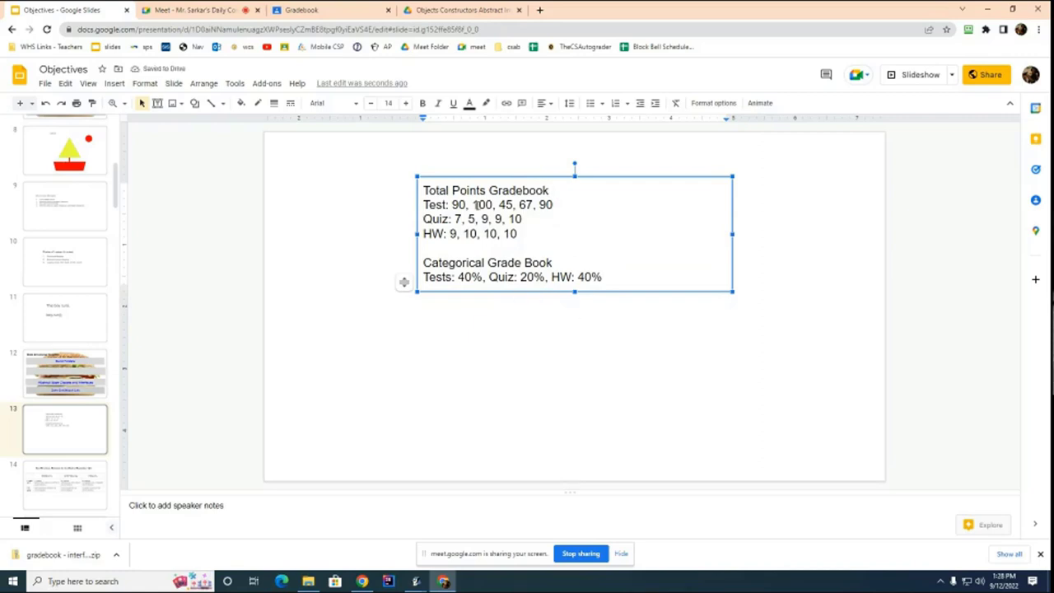
drag(548, 190, 417, 183)
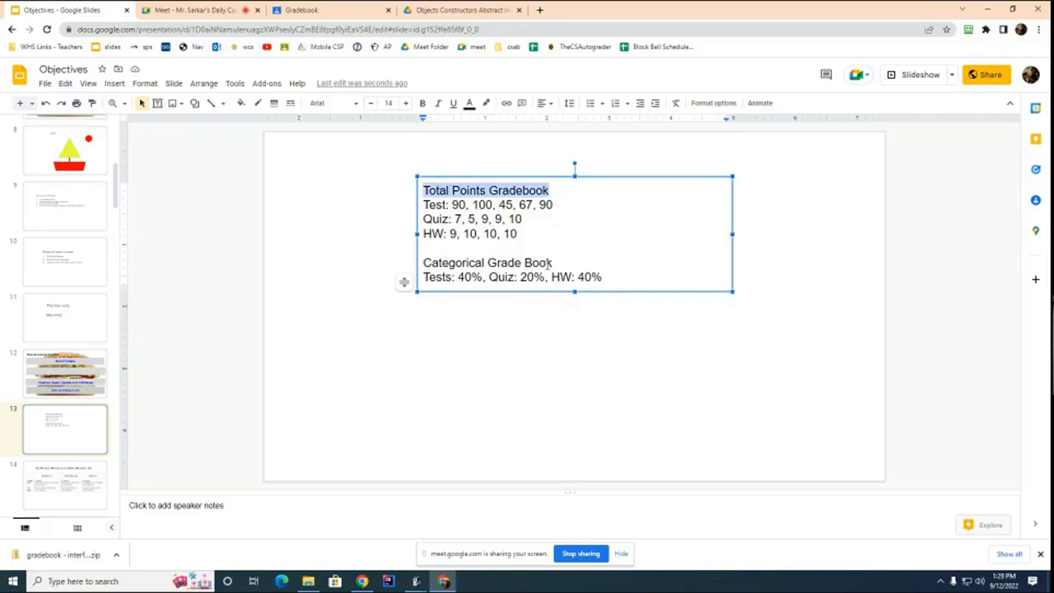
drag(555, 261, 318, 269)
click(476, 263)
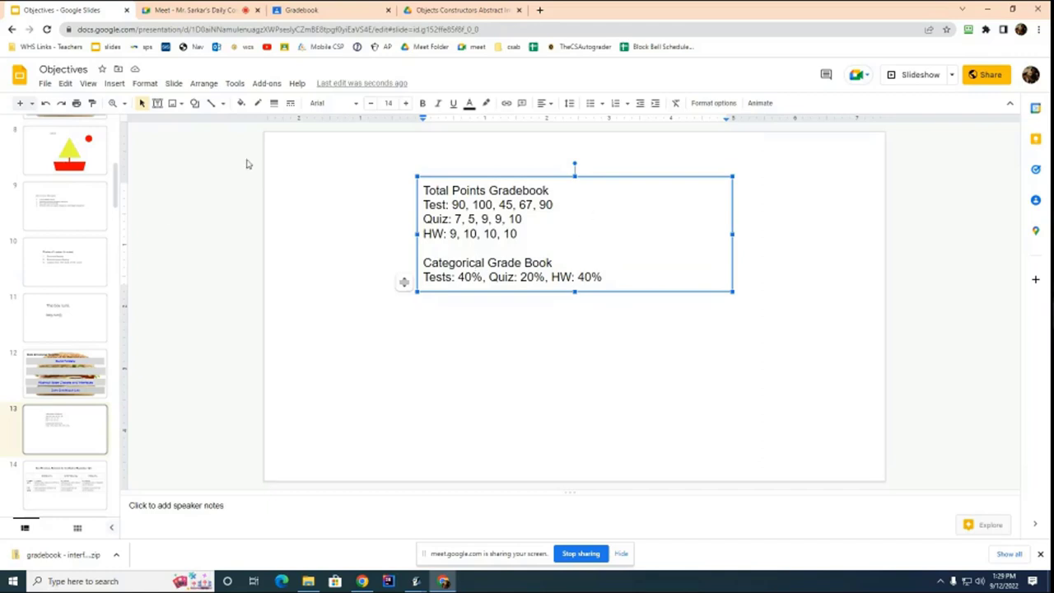
- Draw a rectangle below the grading text
click(195, 106)
drag(508, 332, 668, 391)
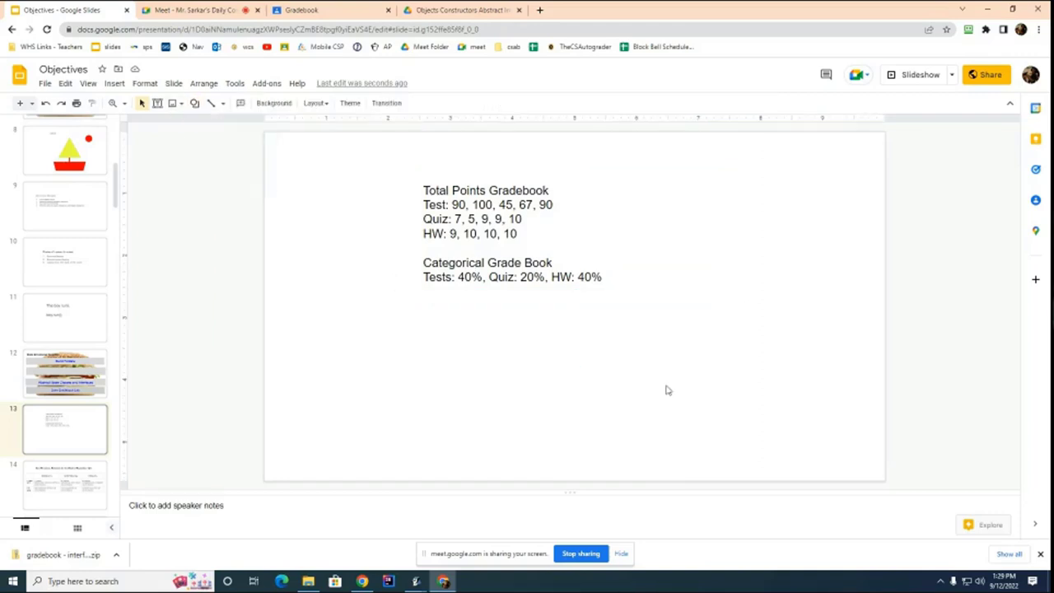
click(194, 104)
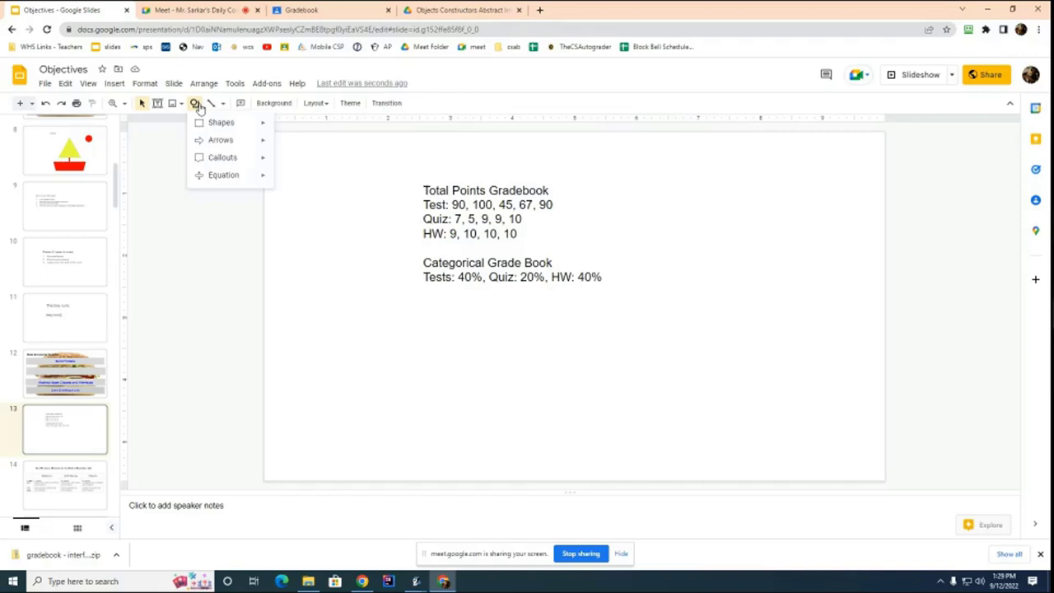
mouse_move(215, 122)
click(282, 125)
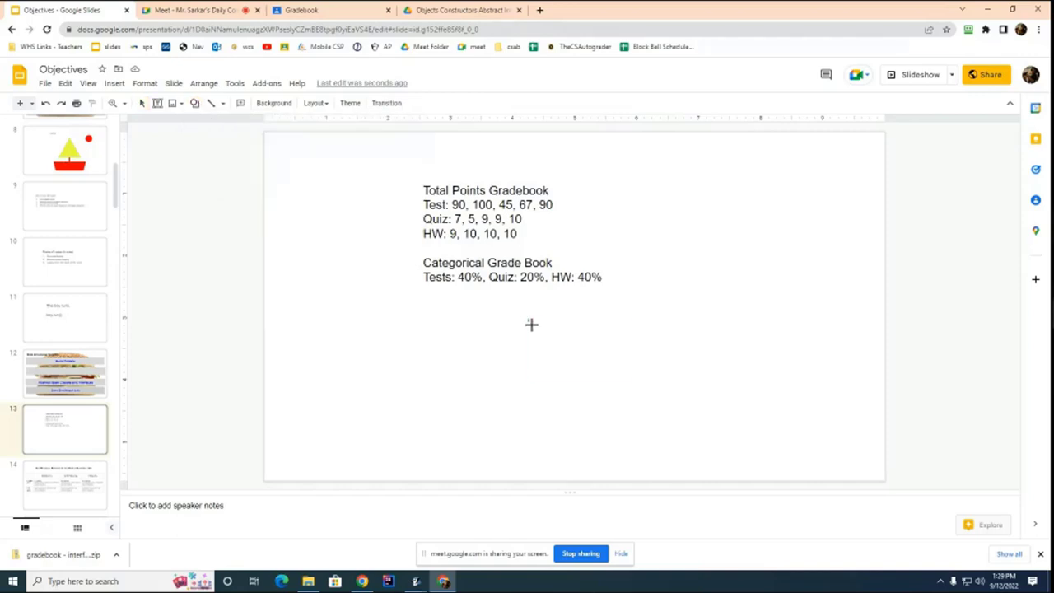
drag(528, 319, 671, 387)
- Label the box 'Gradebook' and '<interface>' on two lines, then move it up and right
text(Grade)
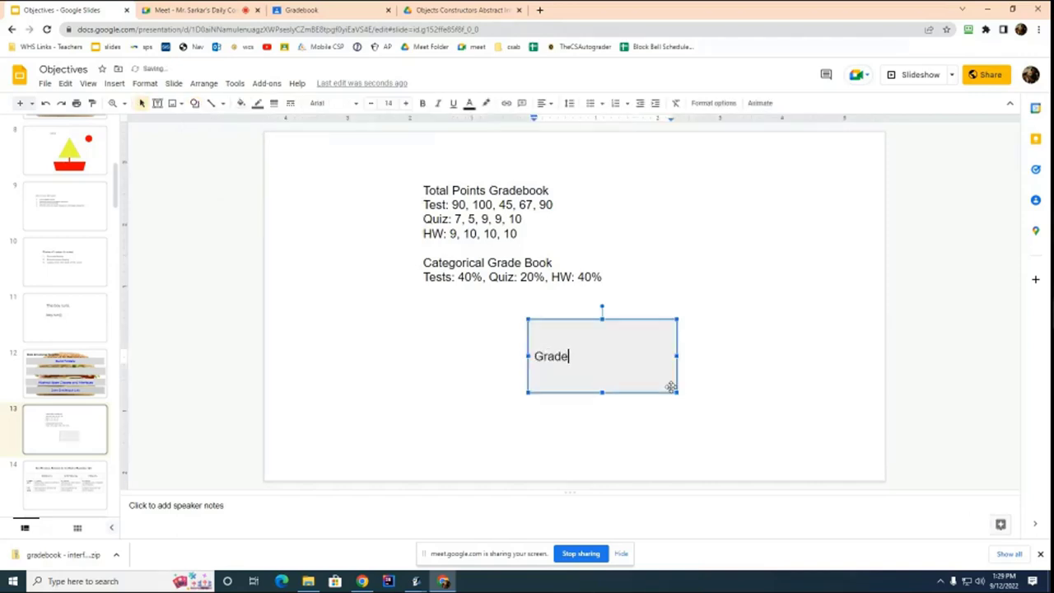
text(book)
key(Return)
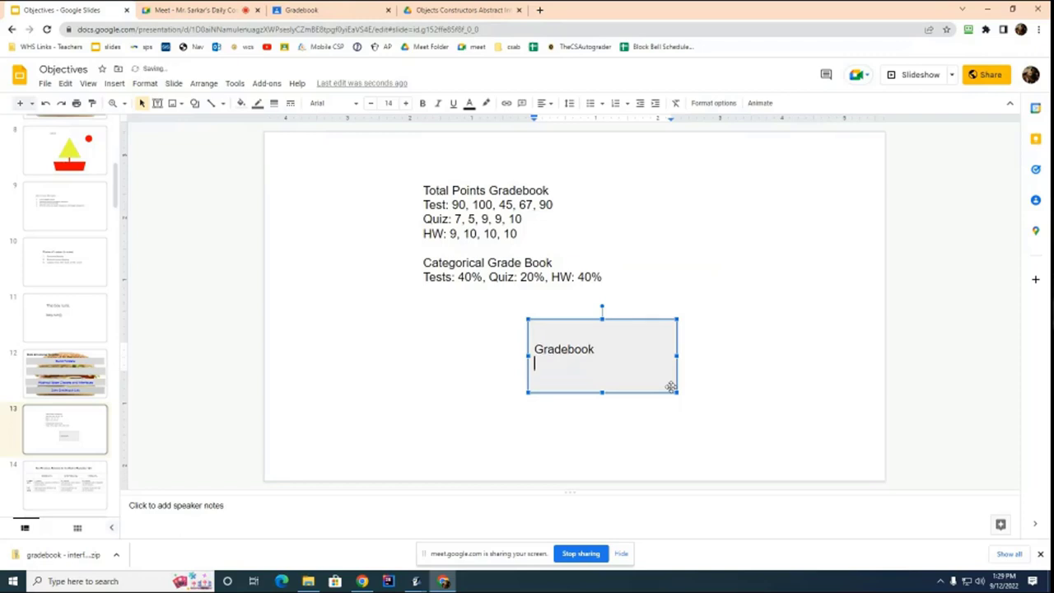
text(<interface>)
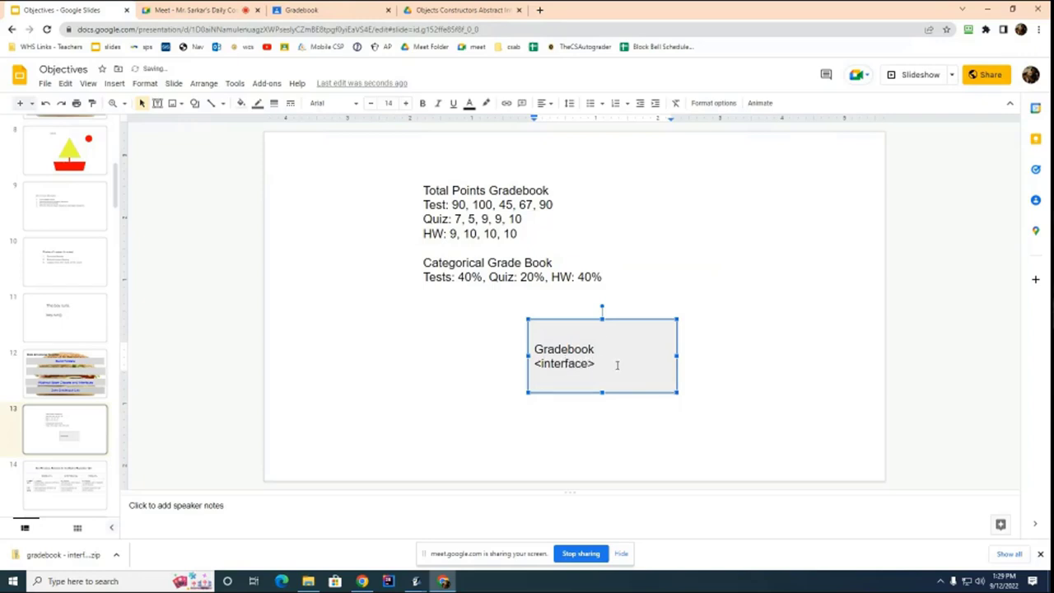
key(Up)
key(shift+Right)
drag(621, 321, 701, 301)
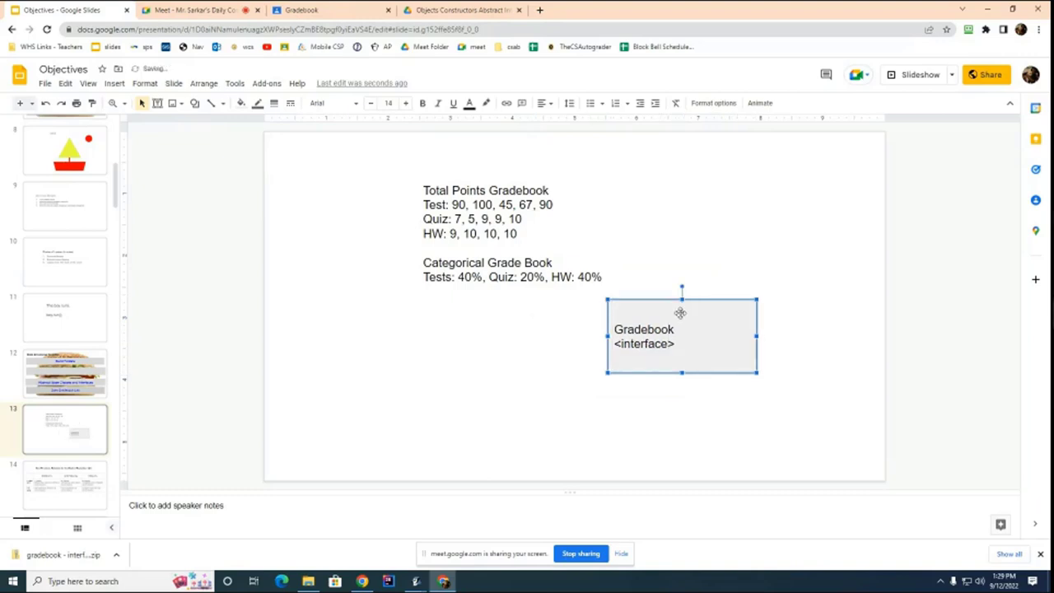
- Add a rectangle labelled 'TotalPointsGB' below and left of the Gradebook box
click(195, 104)
mouse_move(222, 122)
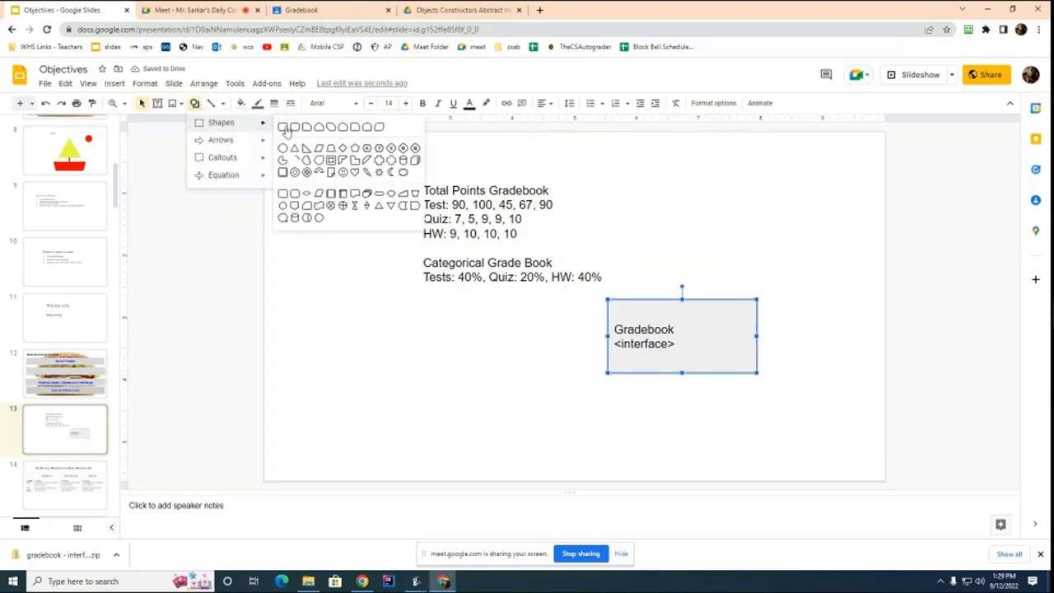
click(307, 177)
drag(475, 412, 608, 464)
text(Total)
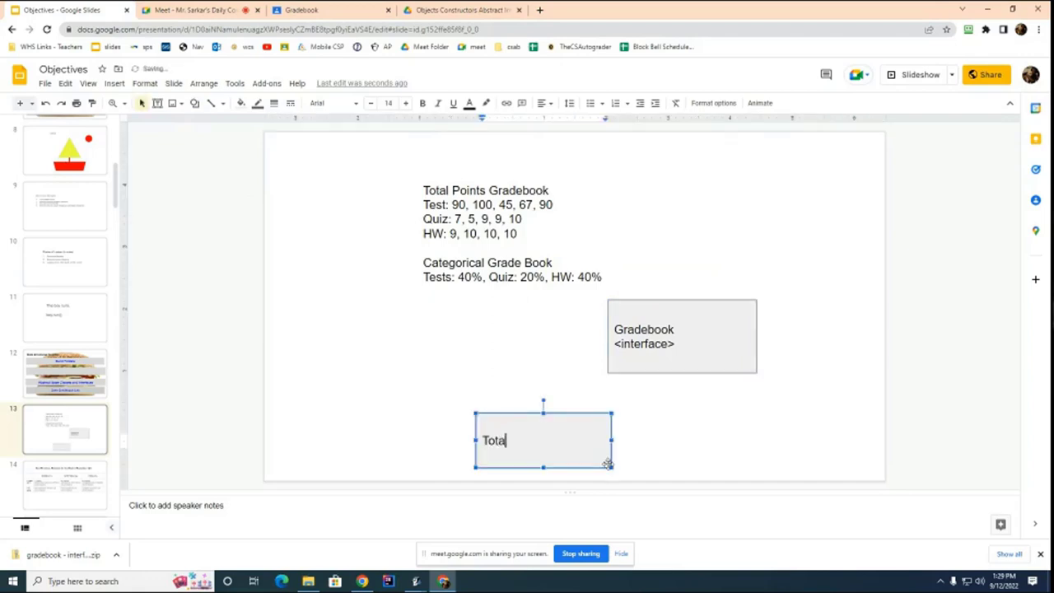
text(PointsGB)
- Add a rectangle labelled 'CategoricalGB' at the lower right of the slide
click(196, 105)
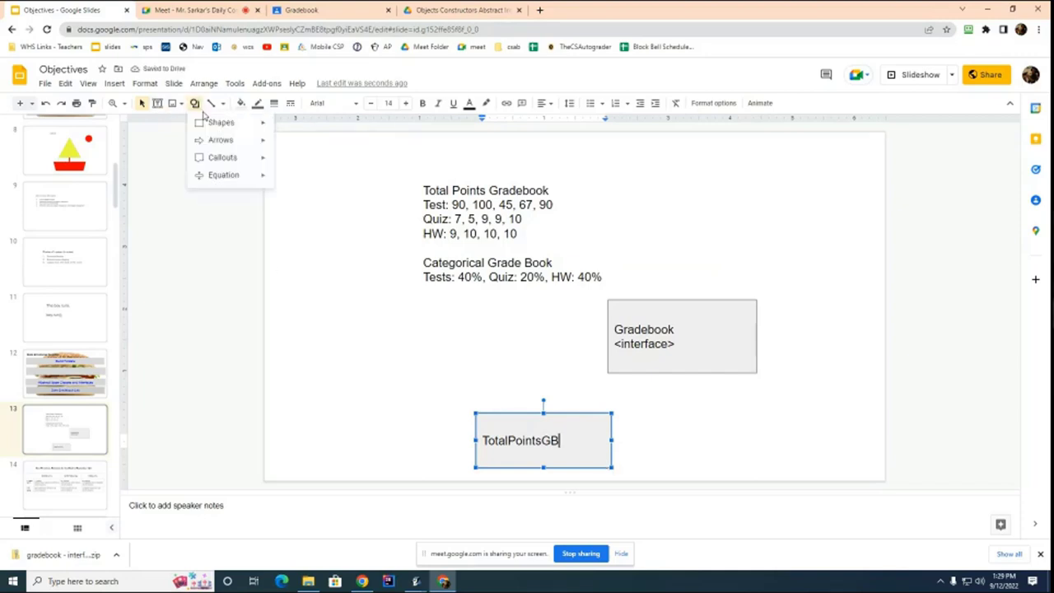
mouse_move(223, 124)
click(284, 125)
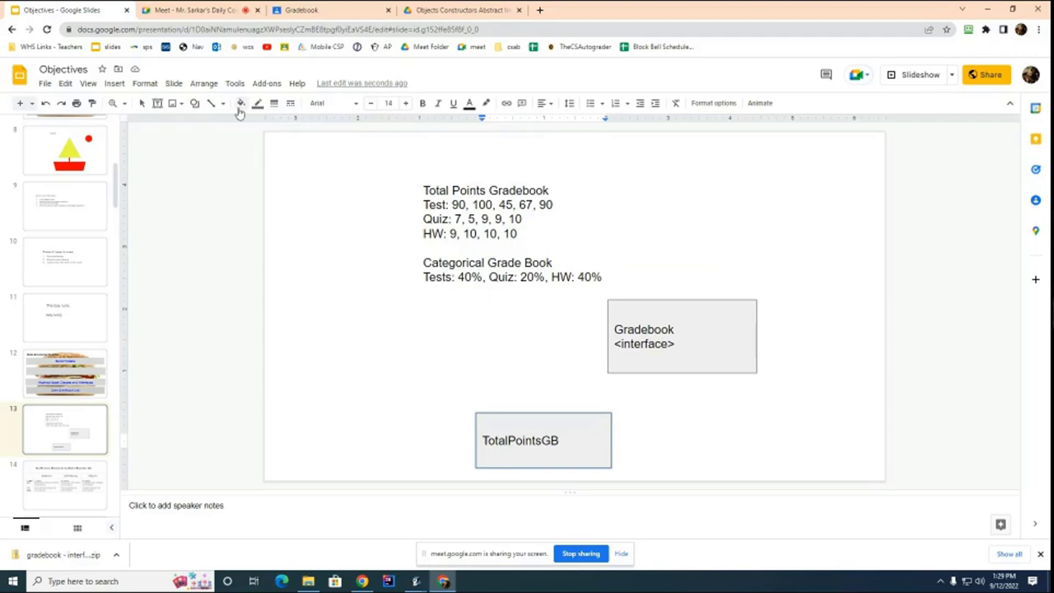
click(196, 105)
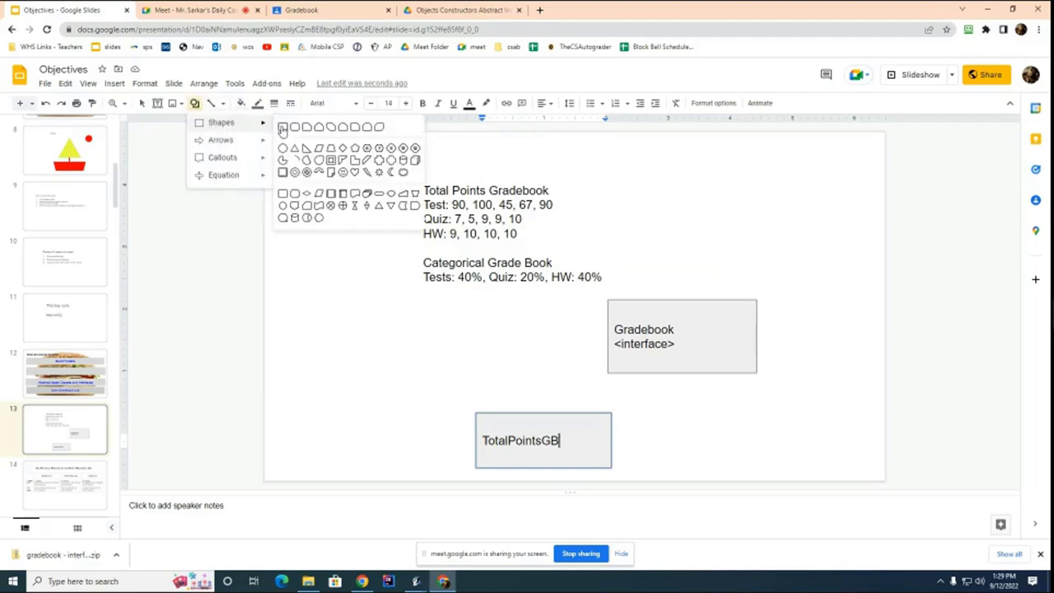
click(283, 129)
drag(708, 411, 835, 470)
text(Categori)
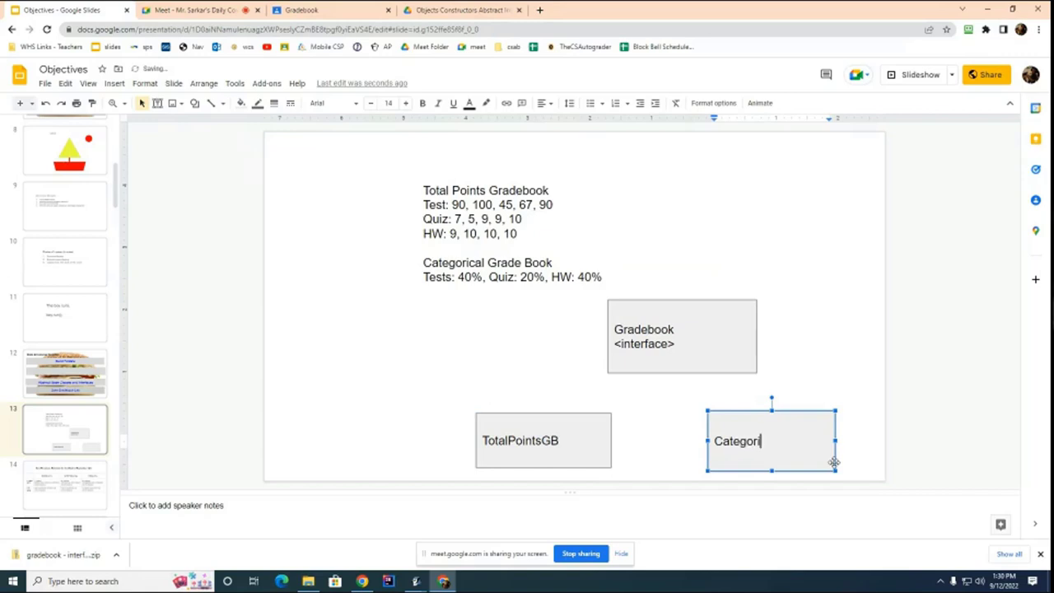
text(calGB)
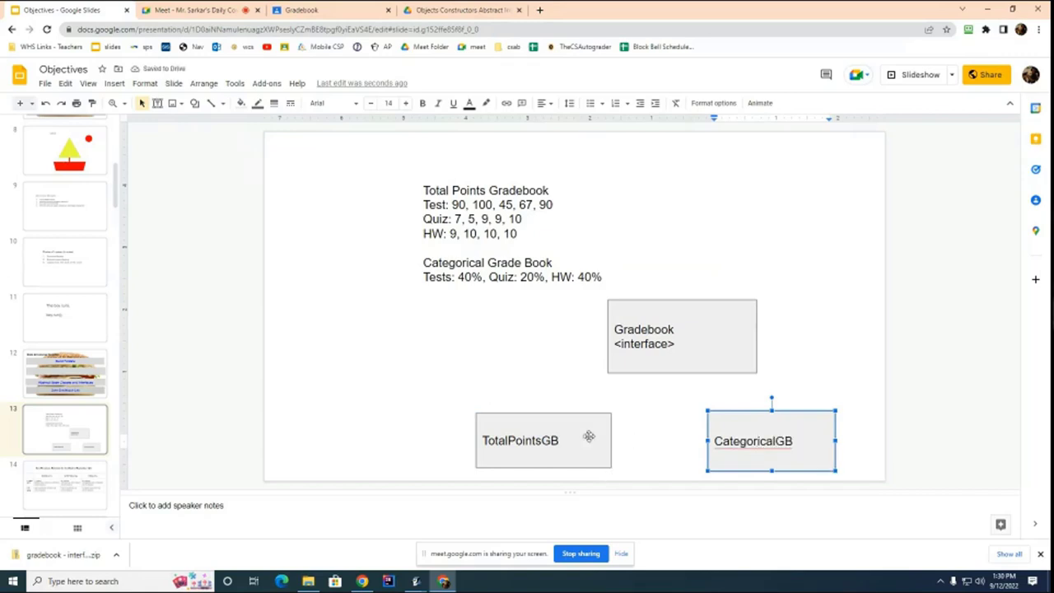
key(Escape)
click(694, 371)
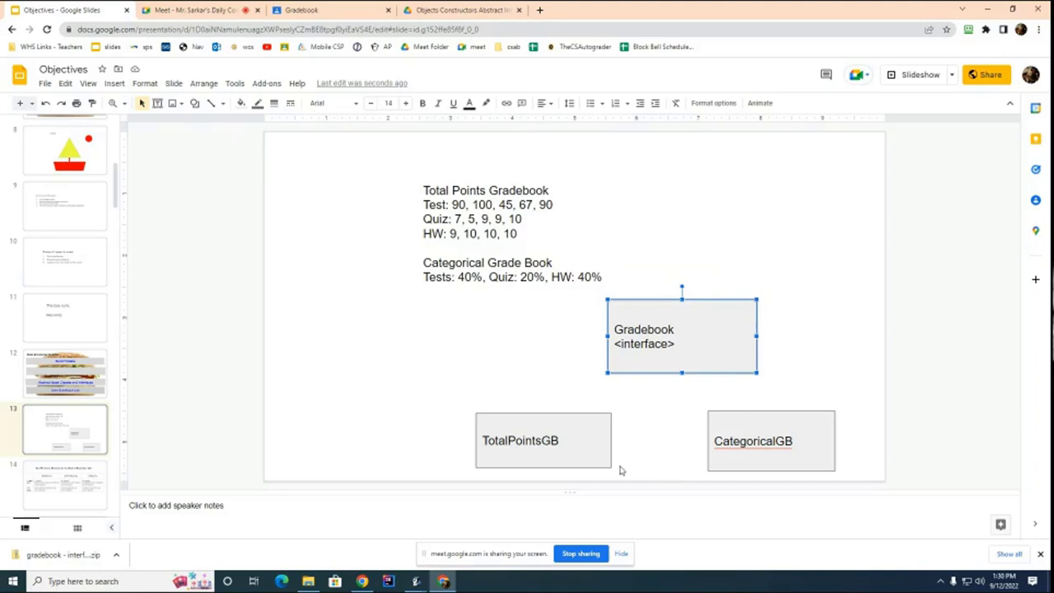
- Draw arrows from TotalPointsGB and CategoricalGB up to the Gradebook <interface> box
click(565, 450)
click(749, 468)
click(548, 467)
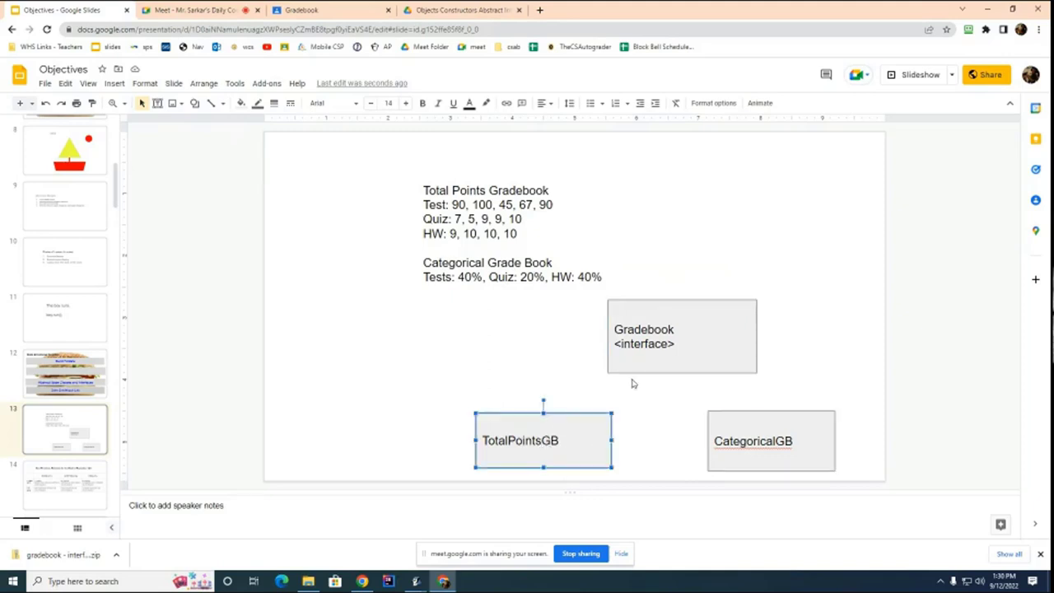
click(648, 372)
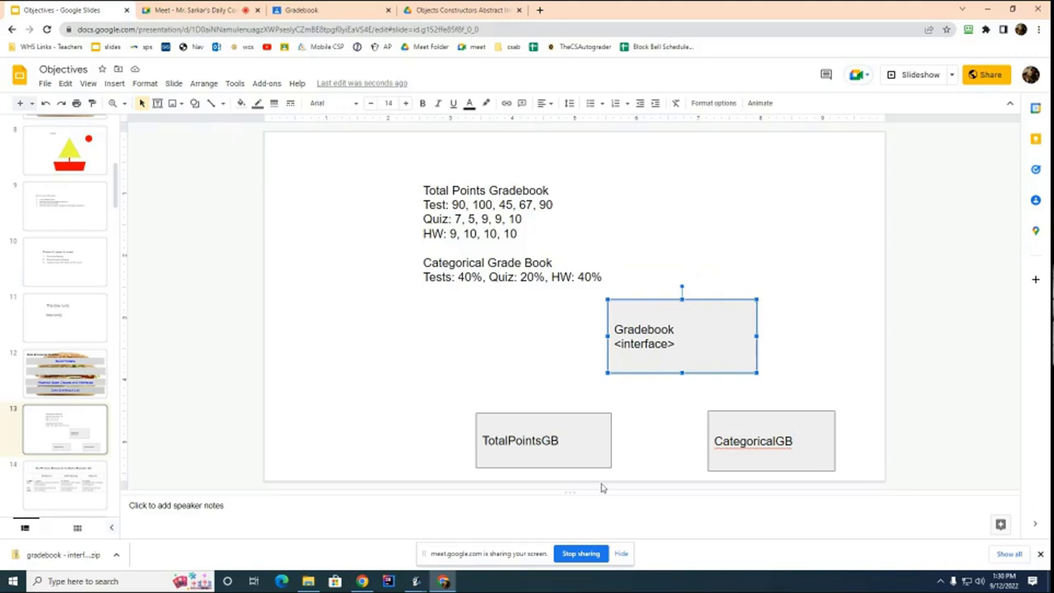
click(583, 442)
click(705, 349)
click(227, 108)
click(218, 139)
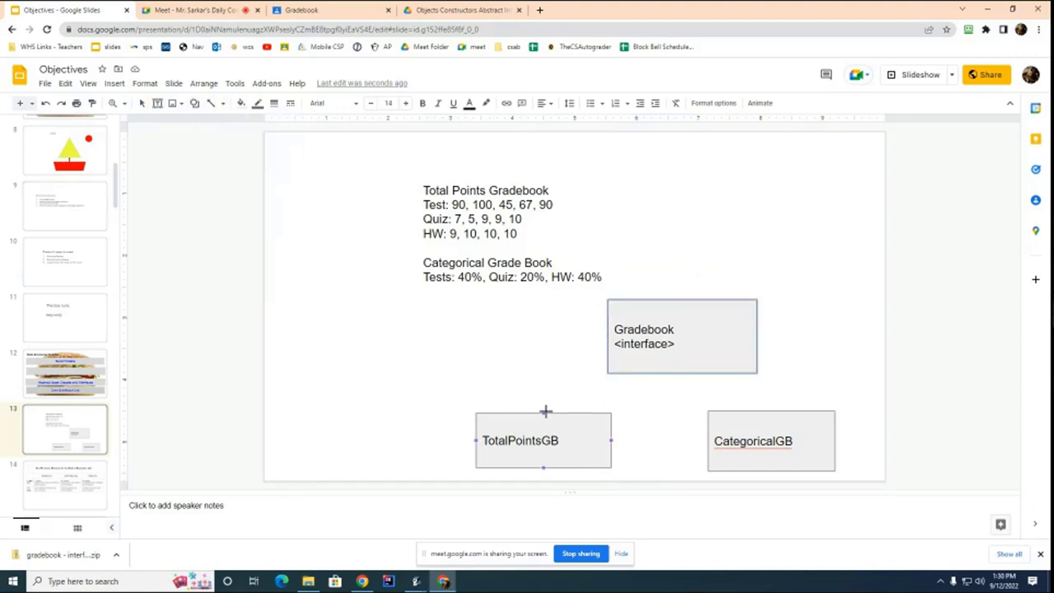
drag(543, 412, 680, 373)
click(211, 102)
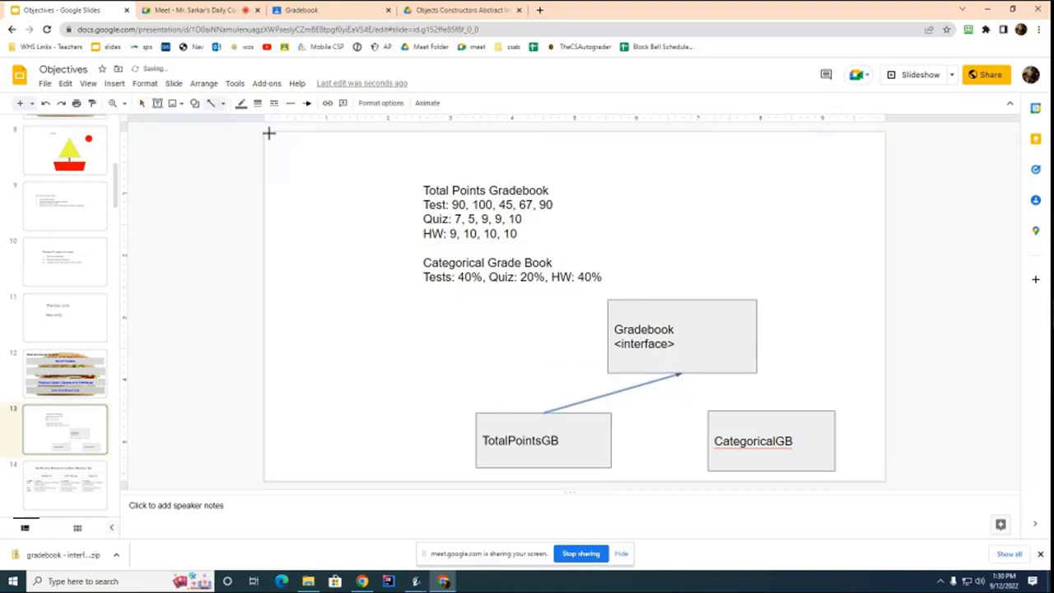
drag(772, 410, 680, 375)
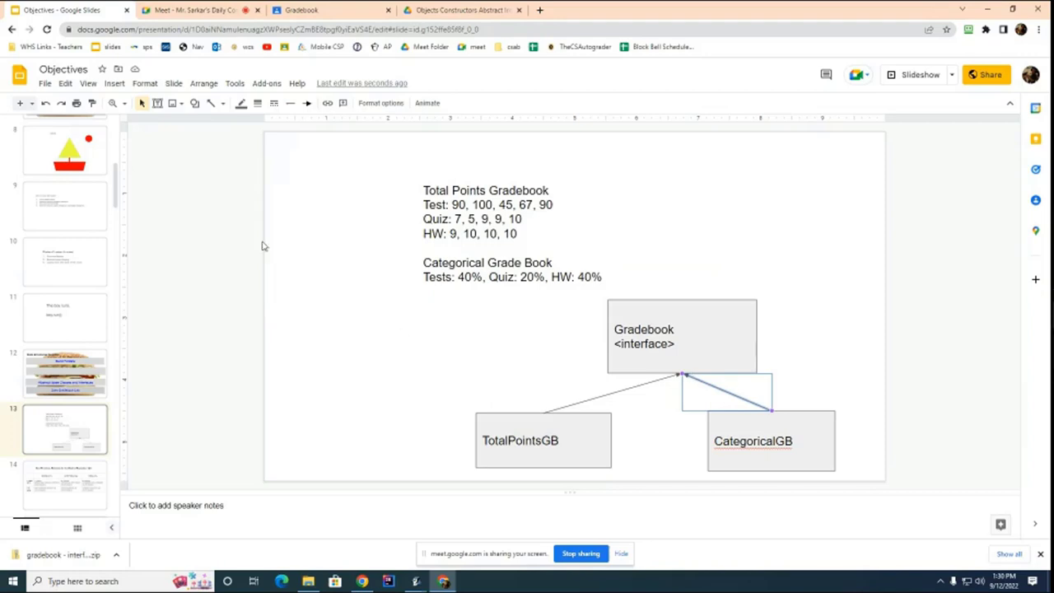
- Add a rectangle labelled 'Assignment' on the left of the slide
click(197, 107)
mouse_move(218, 123)
click(316, 127)
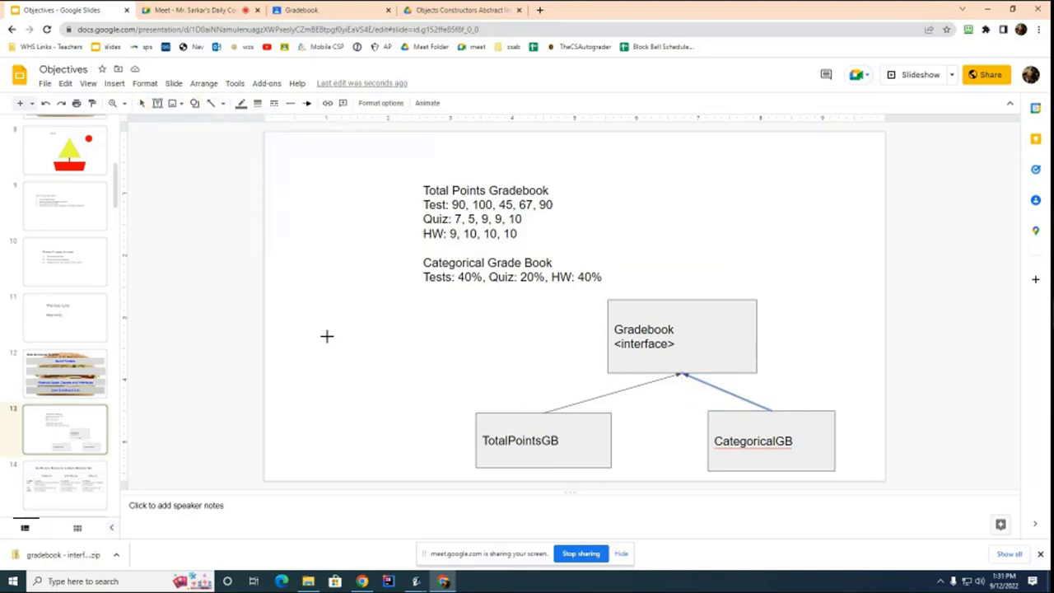
drag(300, 324, 439, 379)
text(Ass)
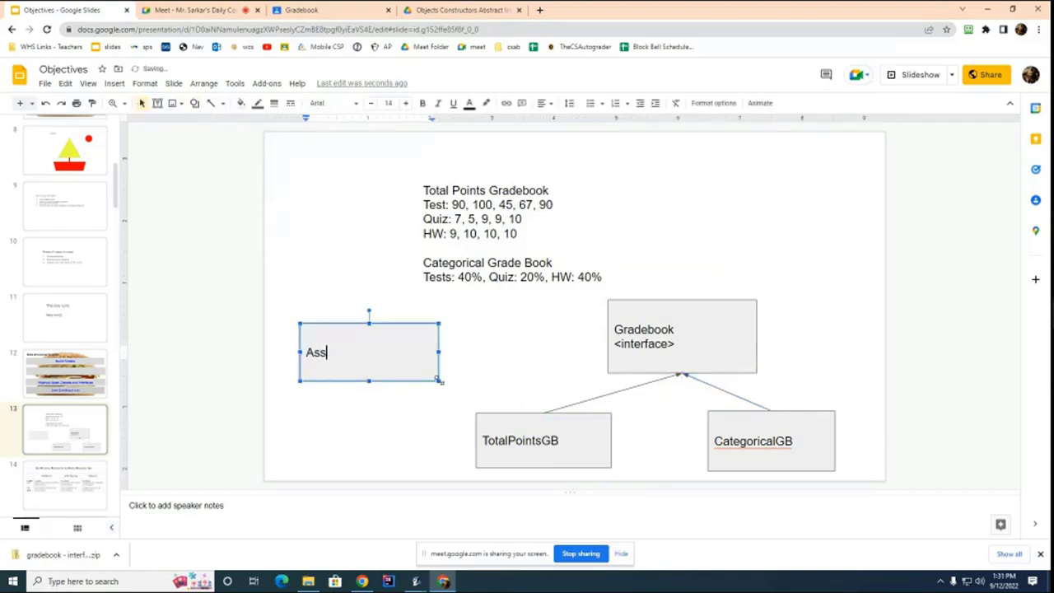
text(ignment)
click(388, 446)
- Add a rectangle labelled 'CategoryAssignment' below the Assignment box
click(194, 103)
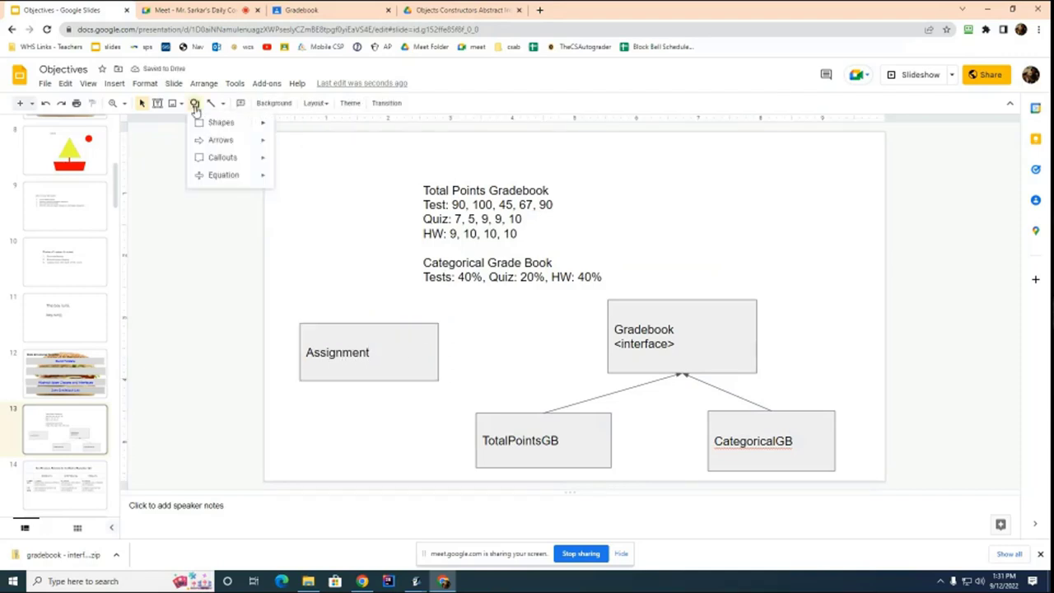
mouse_move(211, 125)
click(282, 128)
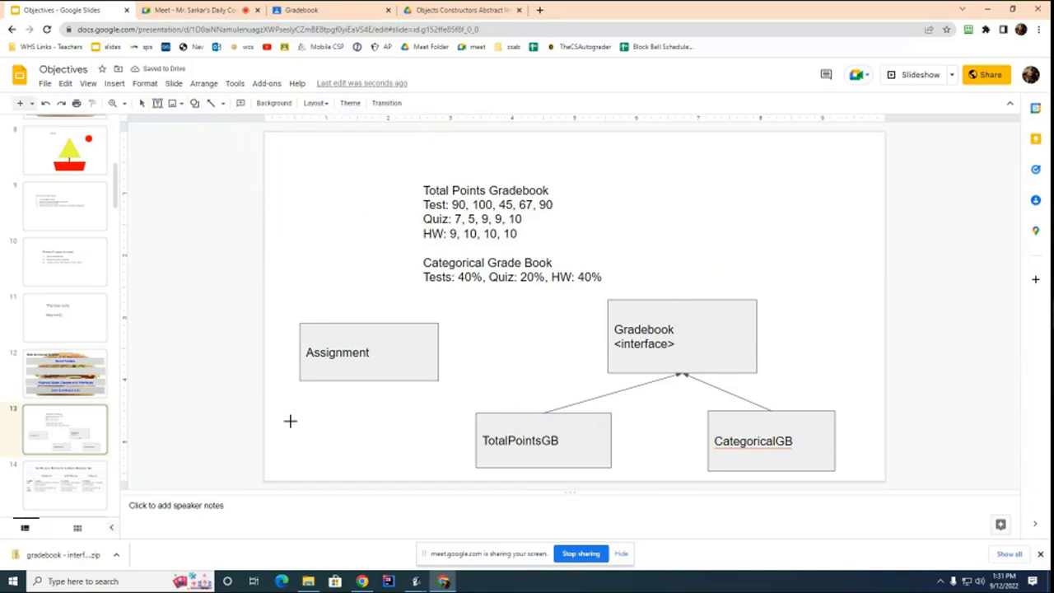
drag(289, 420, 416, 464)
text(C)
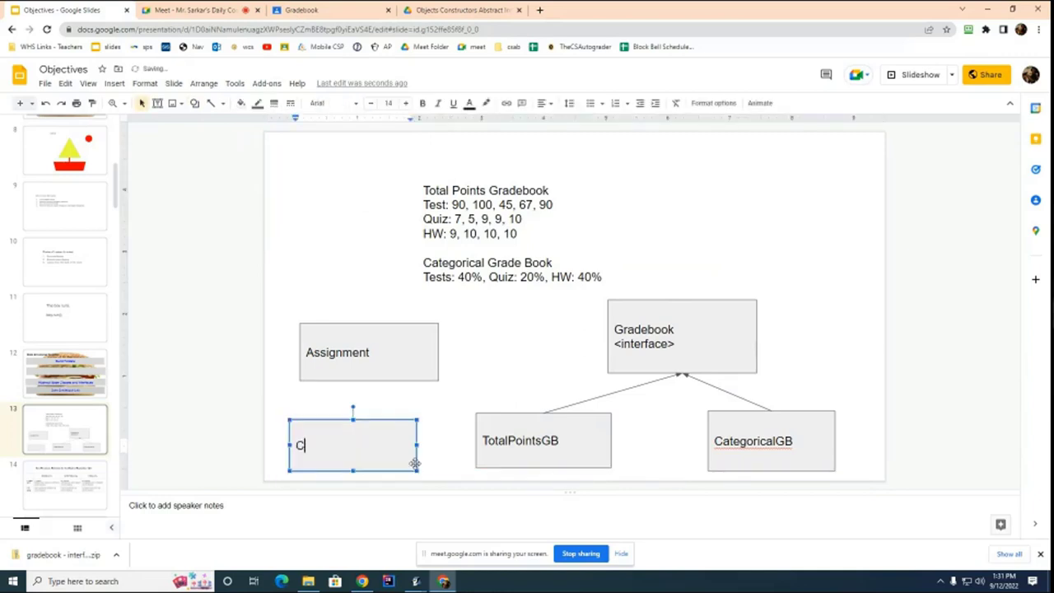
text(ategoryAssignment)
click(359, 443)
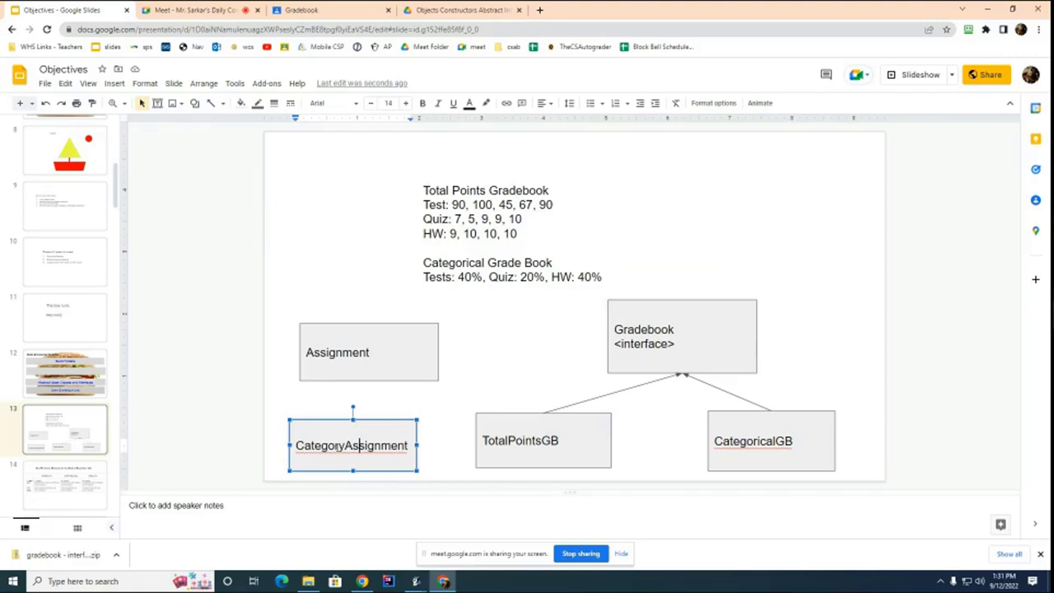
- Link CategoryAssignment up to Assignment with a line, then begin stopping the Meet recording
click(212, 104)
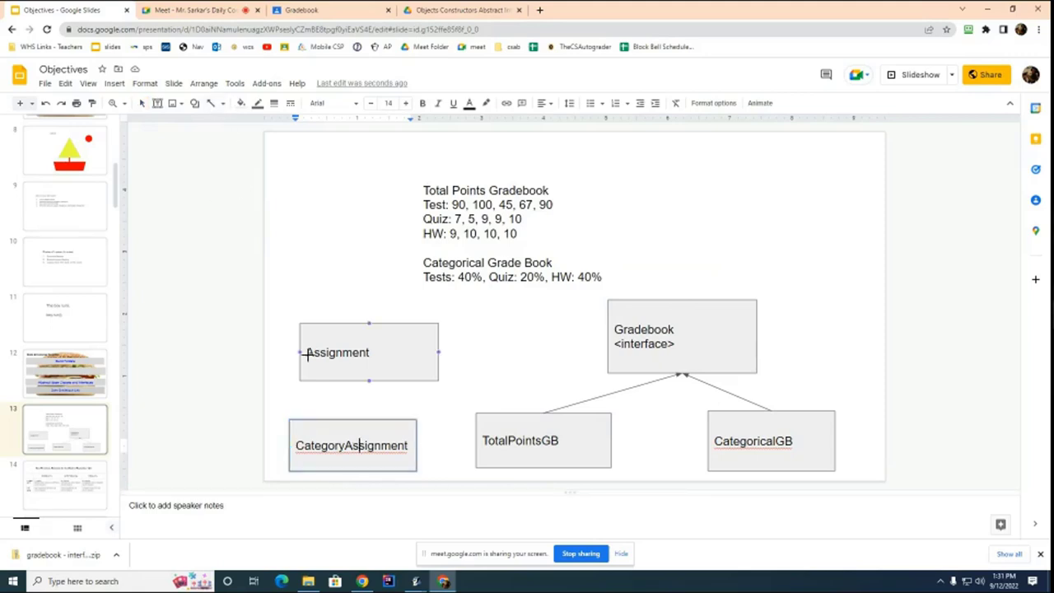
drag(353, 419, 368, 381)
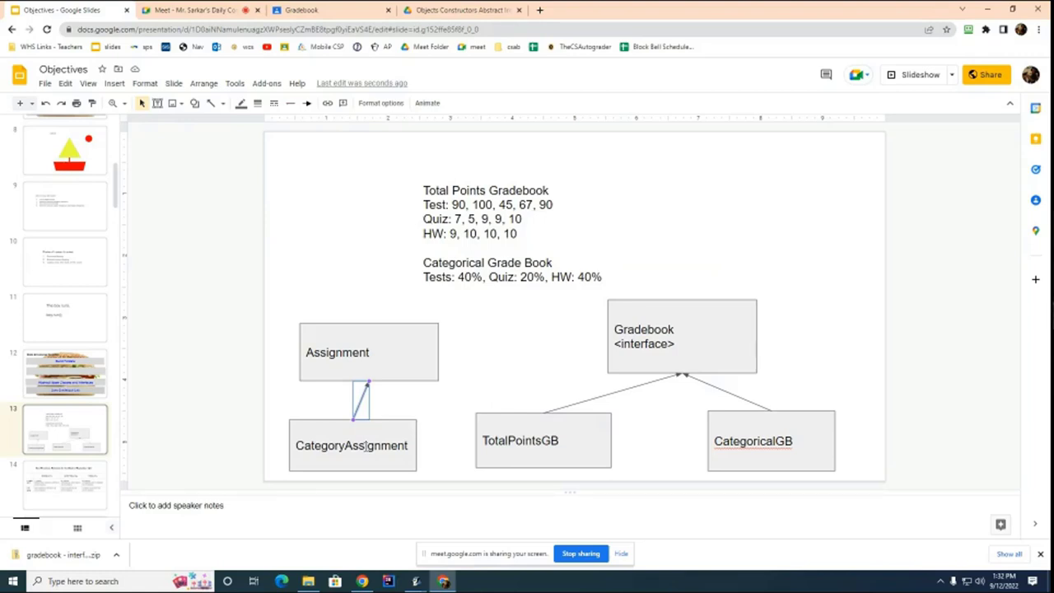
click(196, 12)
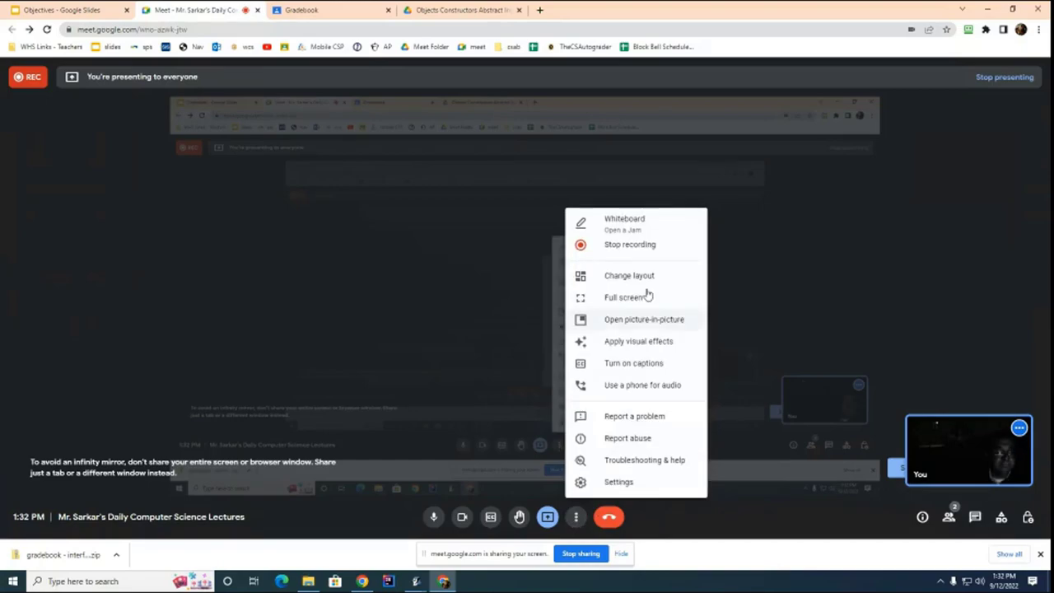
click(625, 246)
click(968, 380)
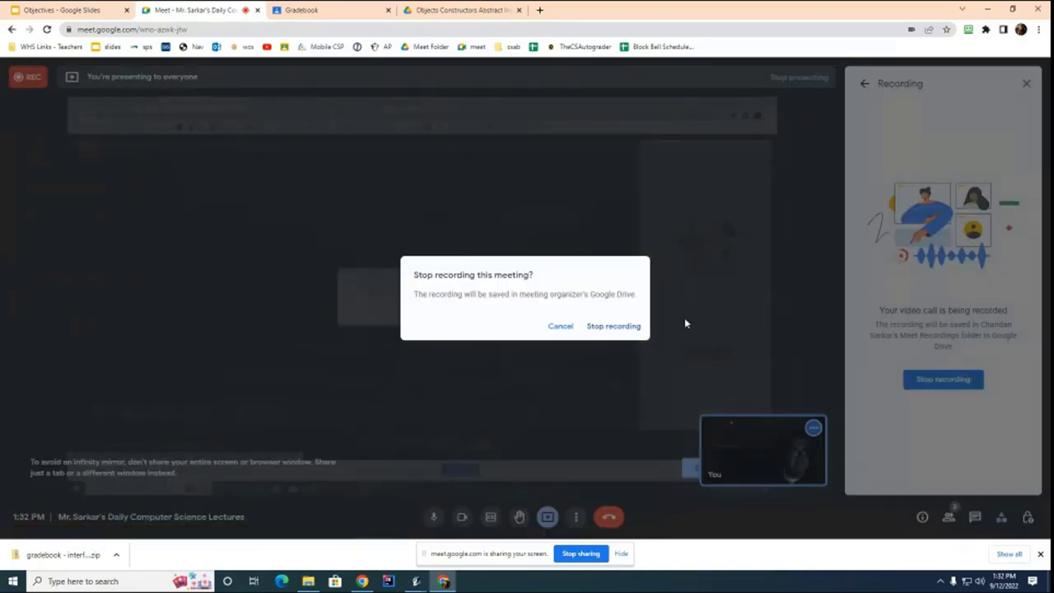